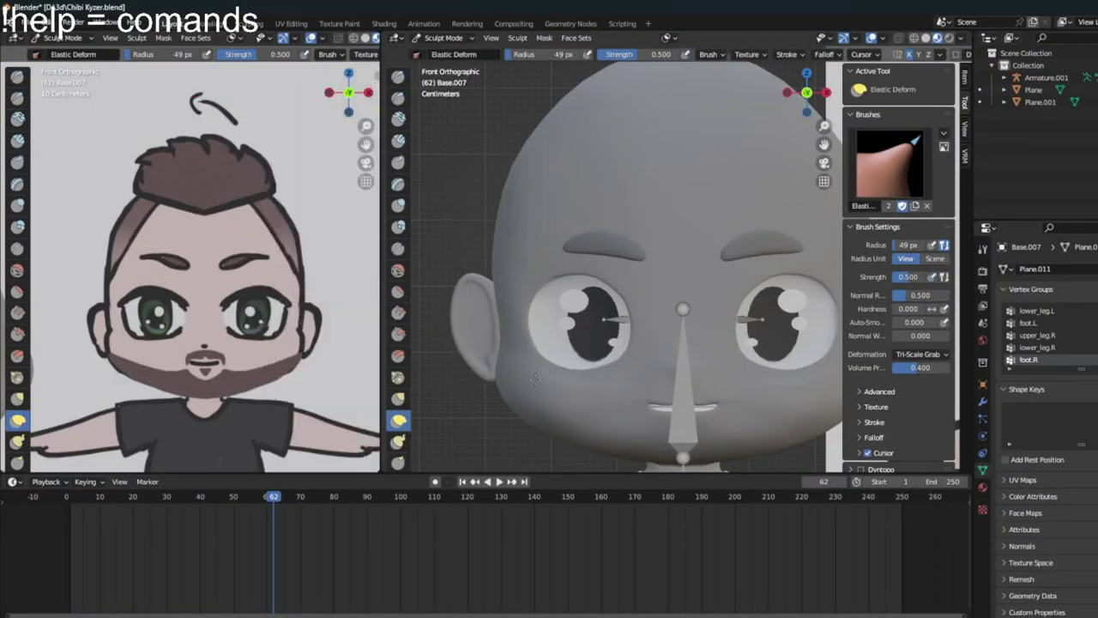
- Shape the chibi head with a smaller Elastic Deform brush, then orbit close to the eye
scroll(552, 360, "up", 1)
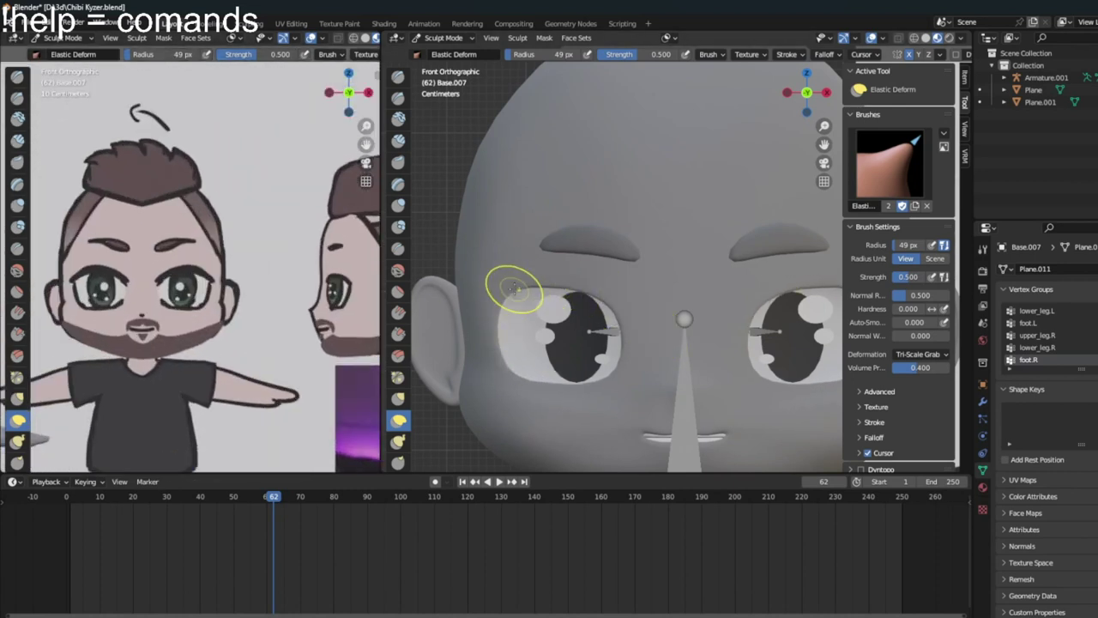
scroll(222, 323, "down", 2)
scroll(607, 287, "down", 2)
key("bracketleft")
key("bracketleft")
key("bracketleft")
scroll(614, 343, "down", 2)
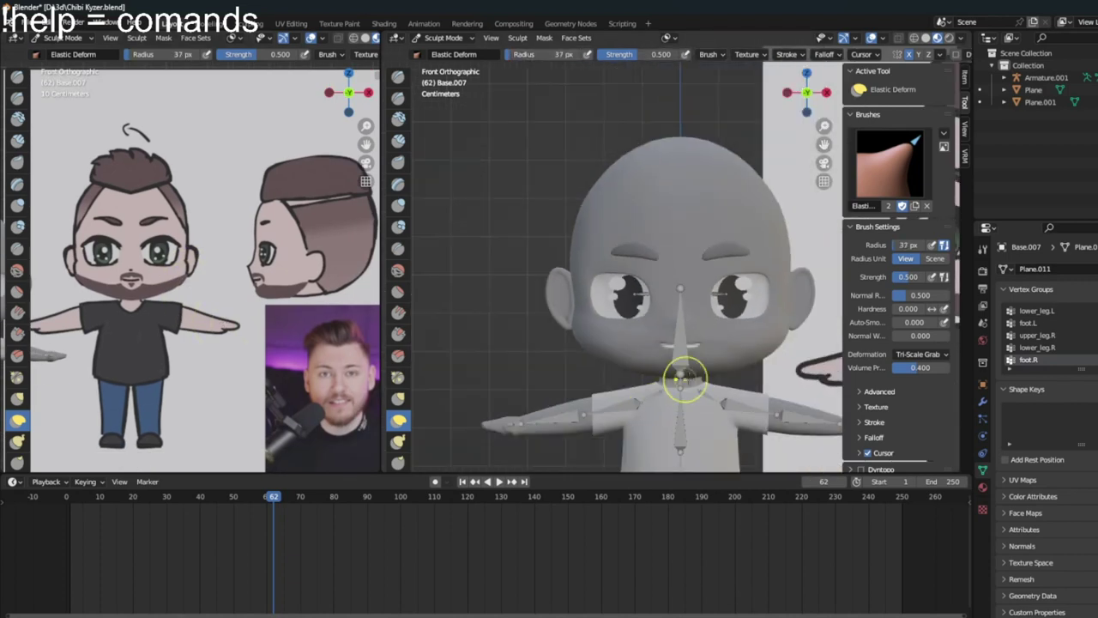
scroll(614, 318, "up", 2)
scroll(616, 410, "down", 2)
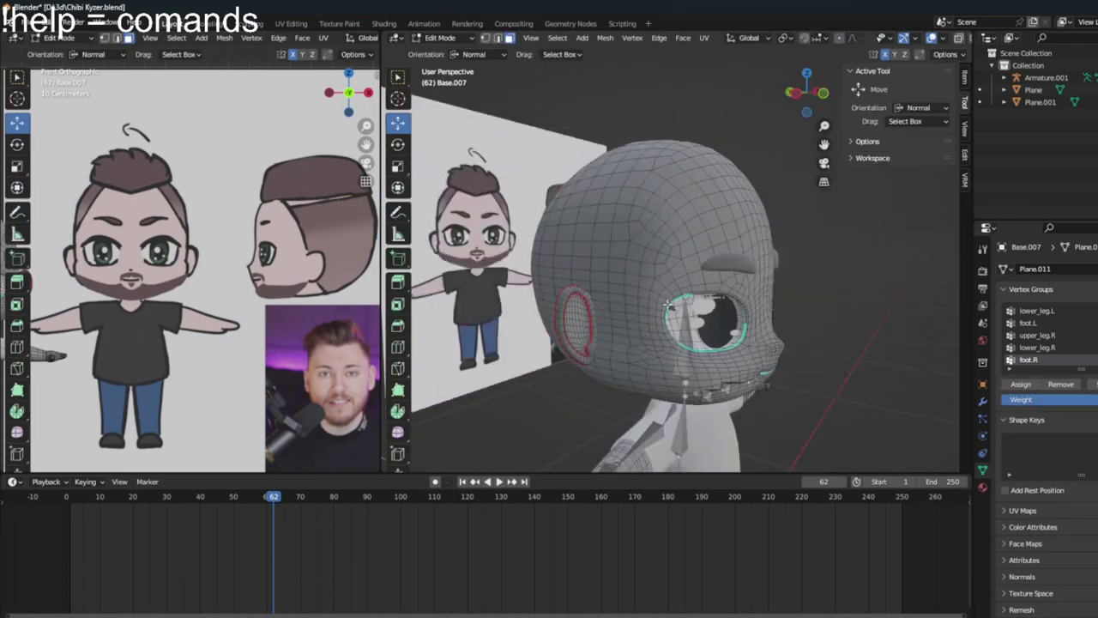
middle_click_drag(668, 303, 695, 262)
- Mark the eye loop edges as sharp
scroll(699, 249, "up", 2)
scroll(711, 233, "up", 2)
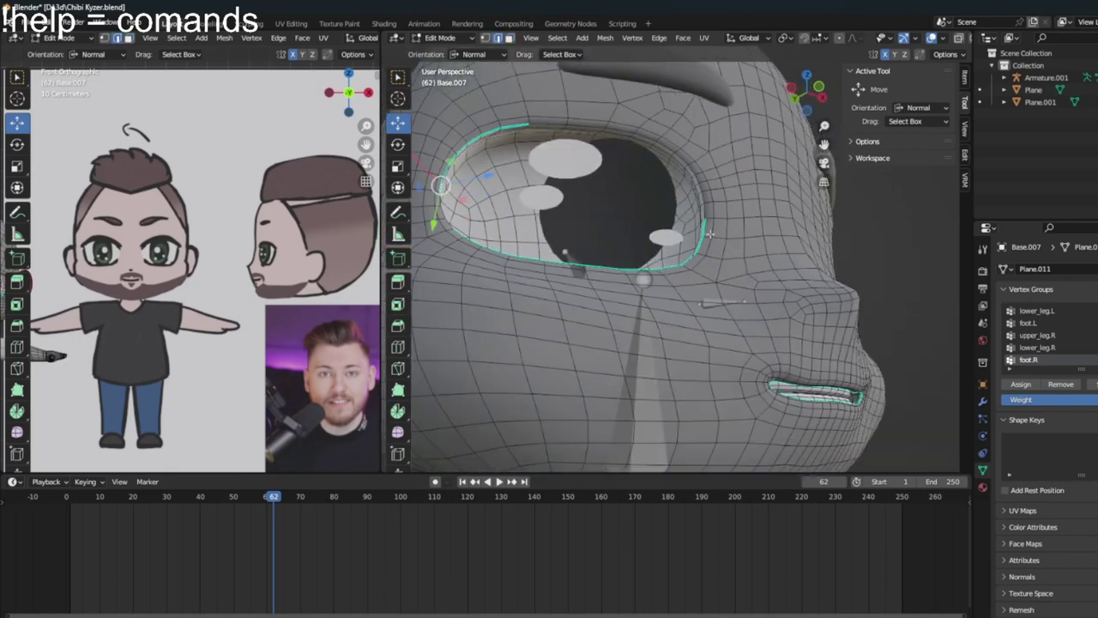
right_click(710, 233)
left_click(618, 321)
mouse_move(618, 321)
middle_mouse_down()
mouse_move(558, 309)
mouse_move(472, 319)
mouse_move(600, 326)
middle_mouse_up()
scroll(557, 308, "down", 3)
scroll(472, 319, "up", 2)
- Select the upper eye rim edges and vertex-slide the eyelid end vertices into place
left_click(687, 343, "ctrl")
scroll(729, 326, "down", 2)
key("g")
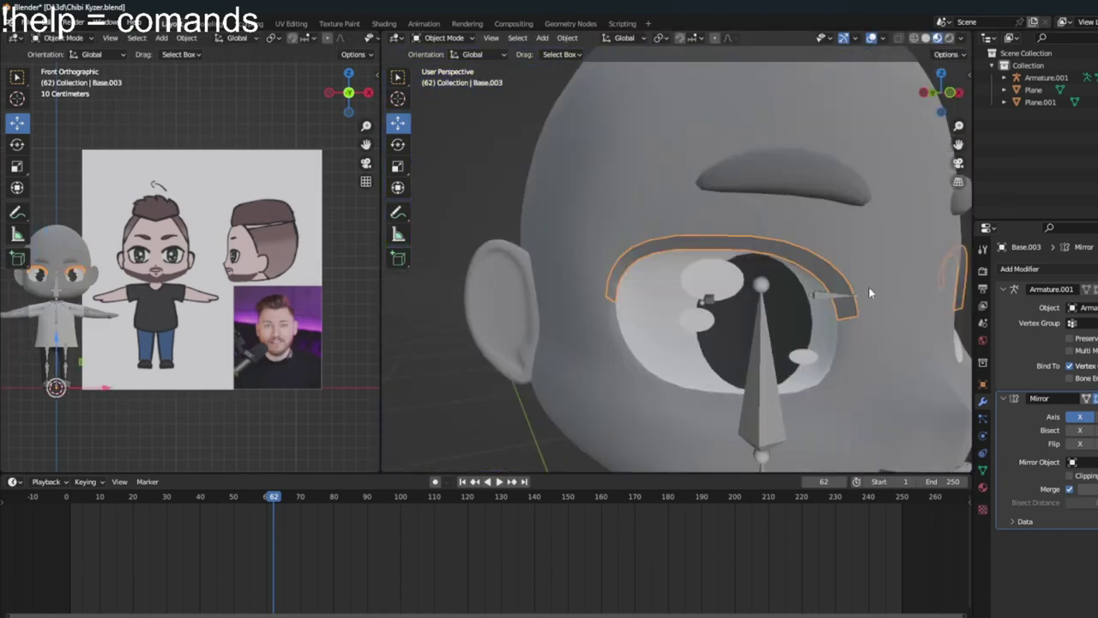
scroll(739, 272, "down", 5)
middle_click_drag(738, 272, 798, 313)
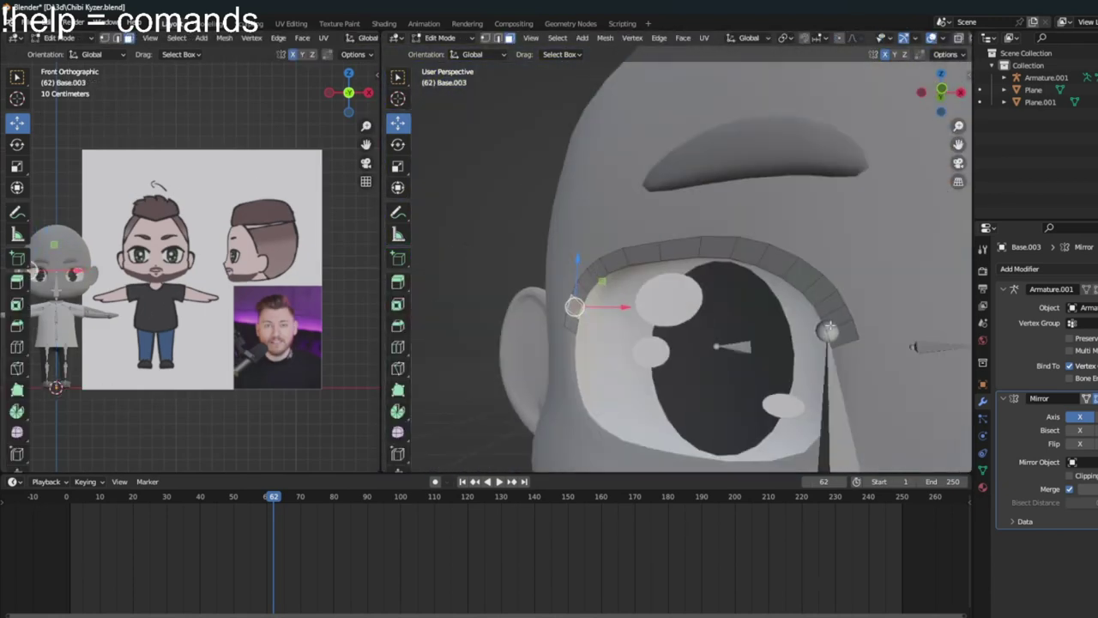
left_click(397, 457)
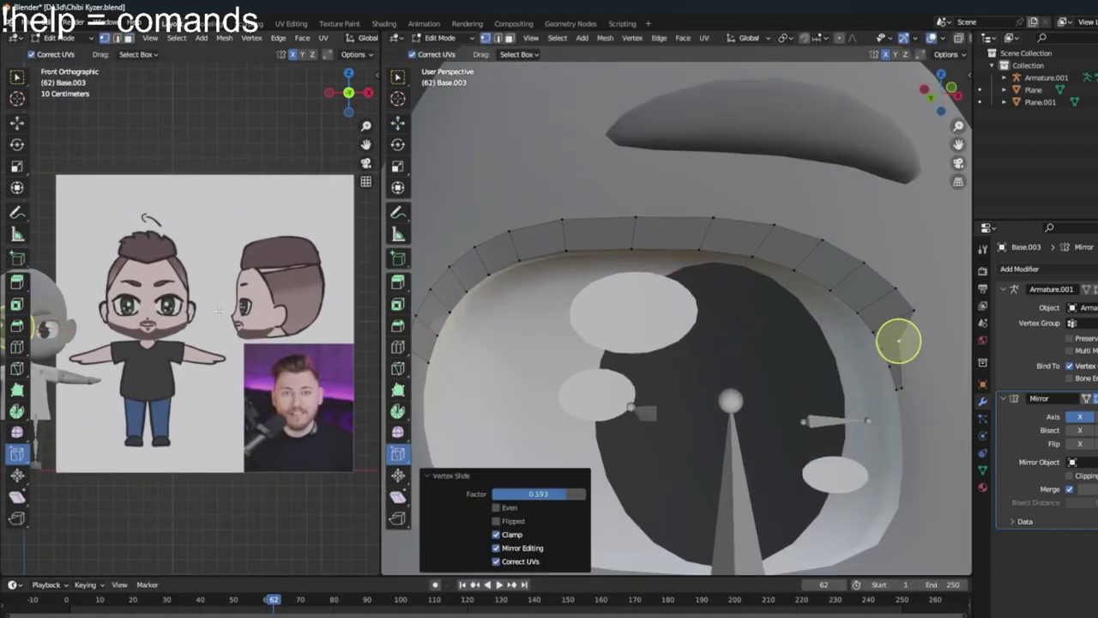
left_click(915, 312)
middle_click_drag(911, 333, 649, 378)
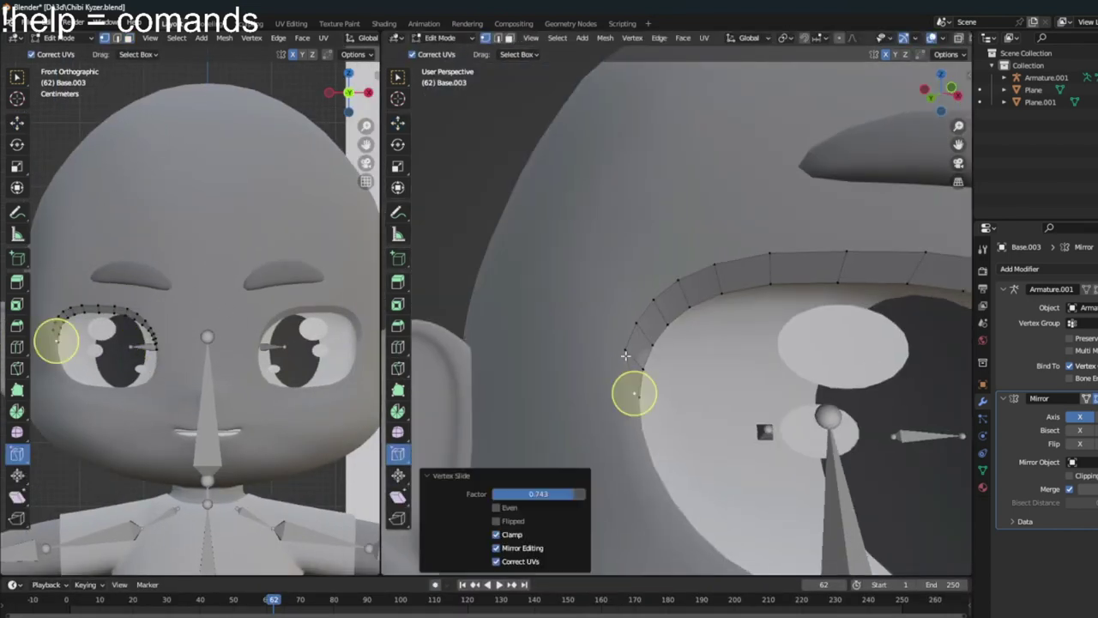
left_click(665, 315)
middle_click_drag(678, 331, 707, 251)
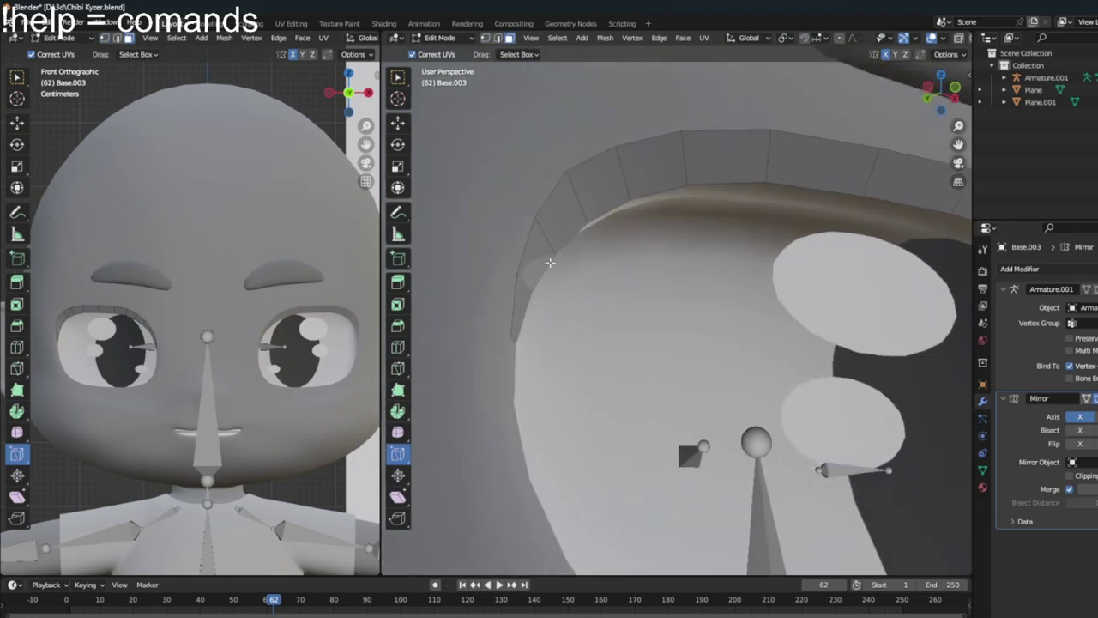
- Duplicate the upper rim as an eyelash strip and scale it to thicken it
key("shift+d")
right_click(707, 251)
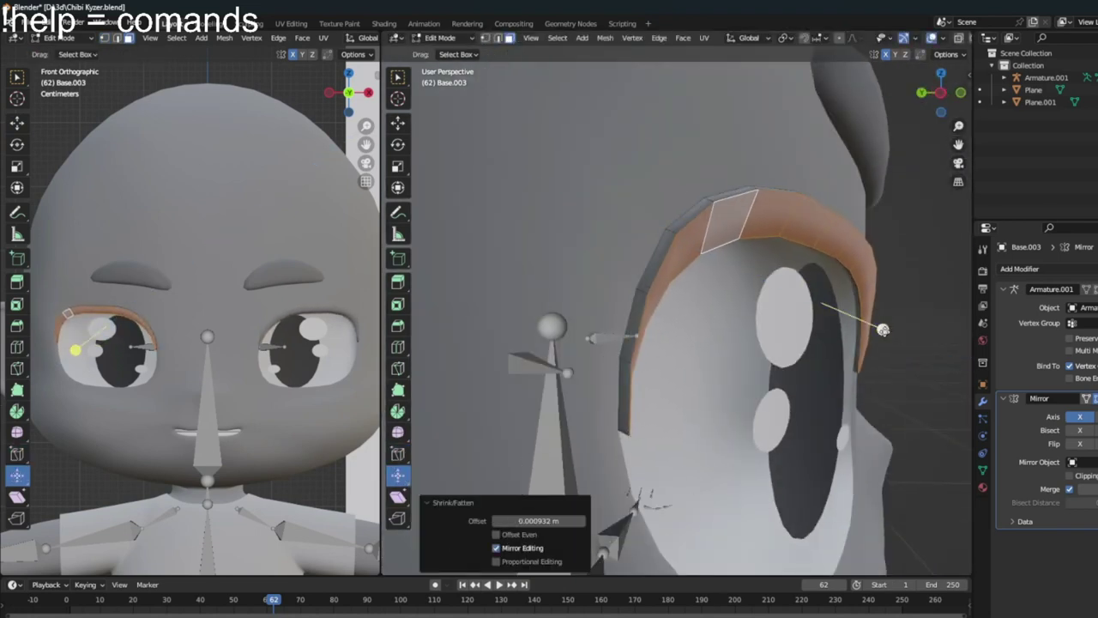
middle_click_drag(883, 330, 771, 326)
scroll(797, 335, "down", 3)
scroll(797, 335, "up", 3)
key("s")
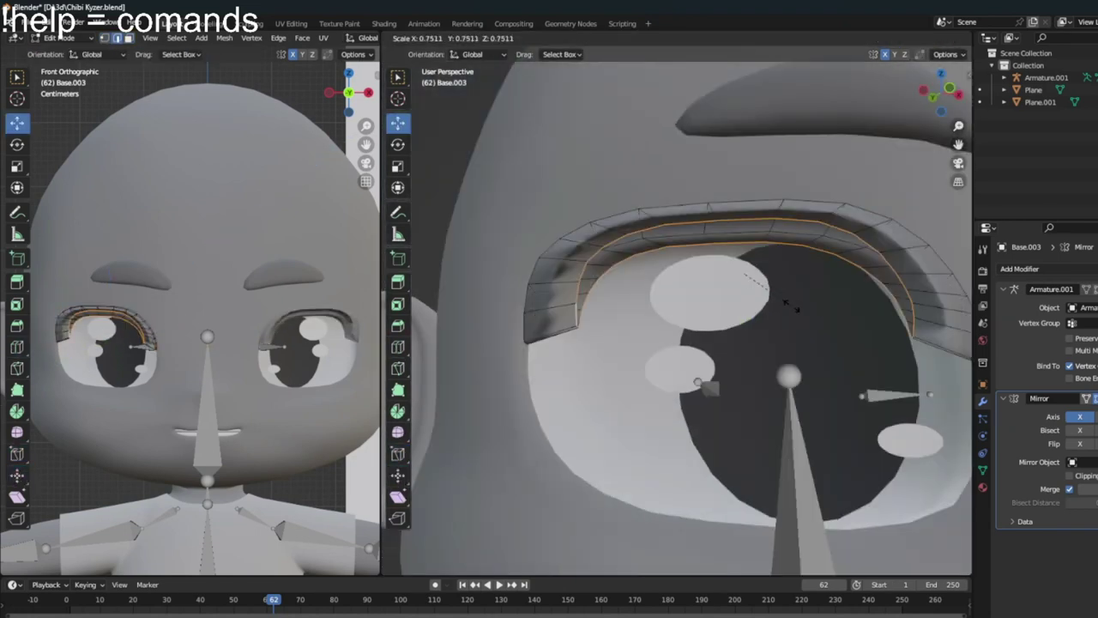
middle_click_drag(789, 307, 811, 362)
left_click(810, 362, "ctrl")
key("s")
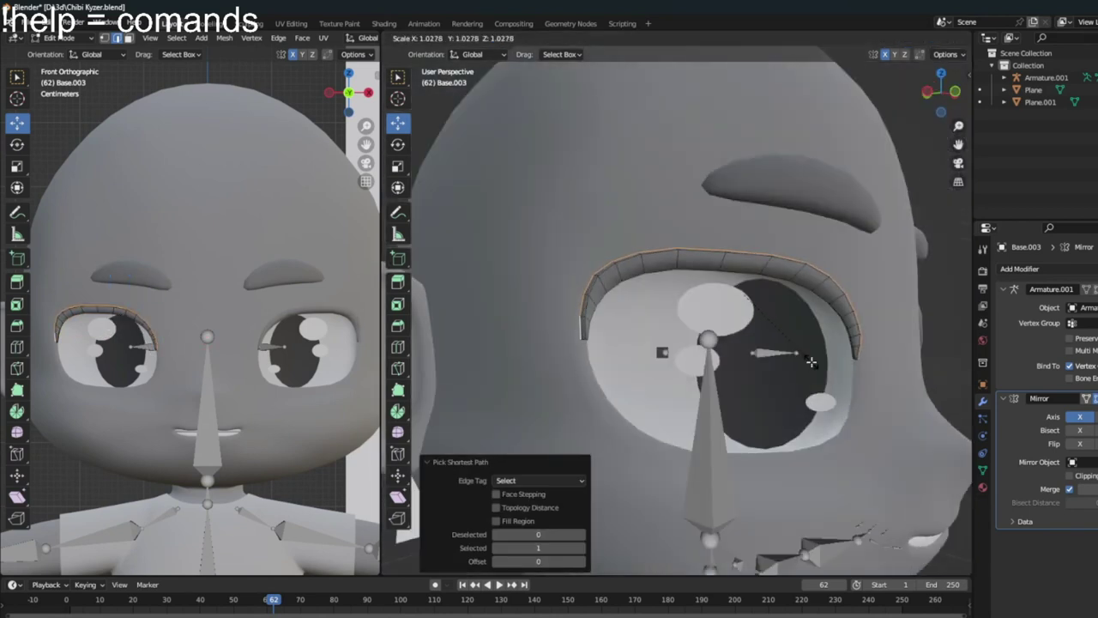
left_click(810, 362)
- Collapse the eyelash strip's corner edge into a single clean point
middle_click_drag(811, 362, 686, 258)
key("m")
left_click(477, 54)
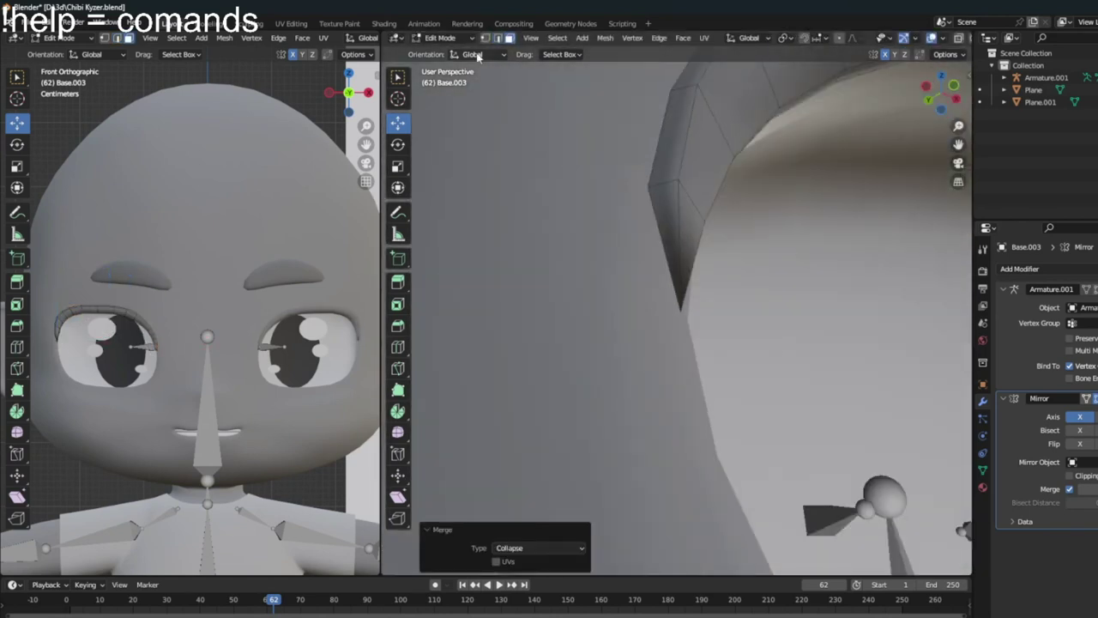
key("ctrl+z")
left_click(824, 38)
middle_click_drag(689, 324, 674, 312)
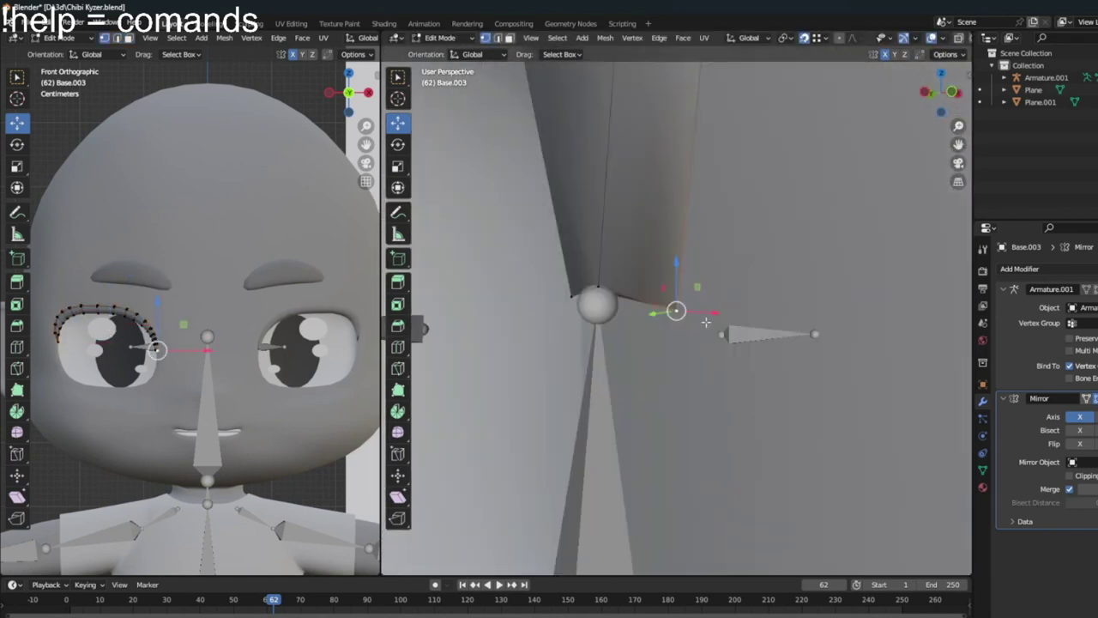
left_click(662, 237)
key("m")
left_click(635, 267)
scroll(635, 267, "down", 5)
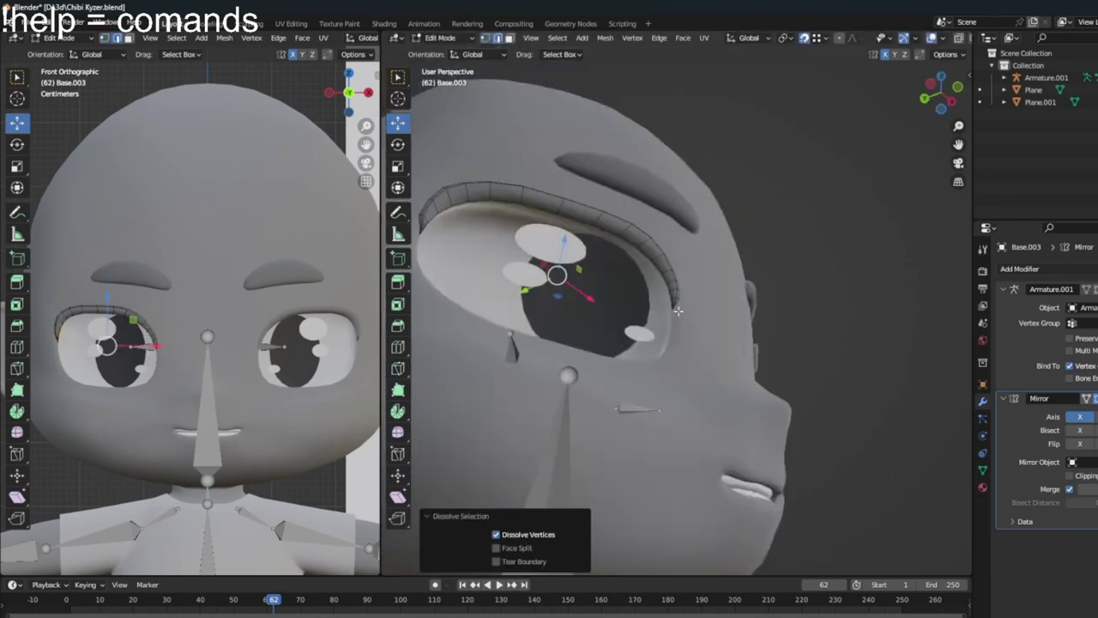
key("Tab")
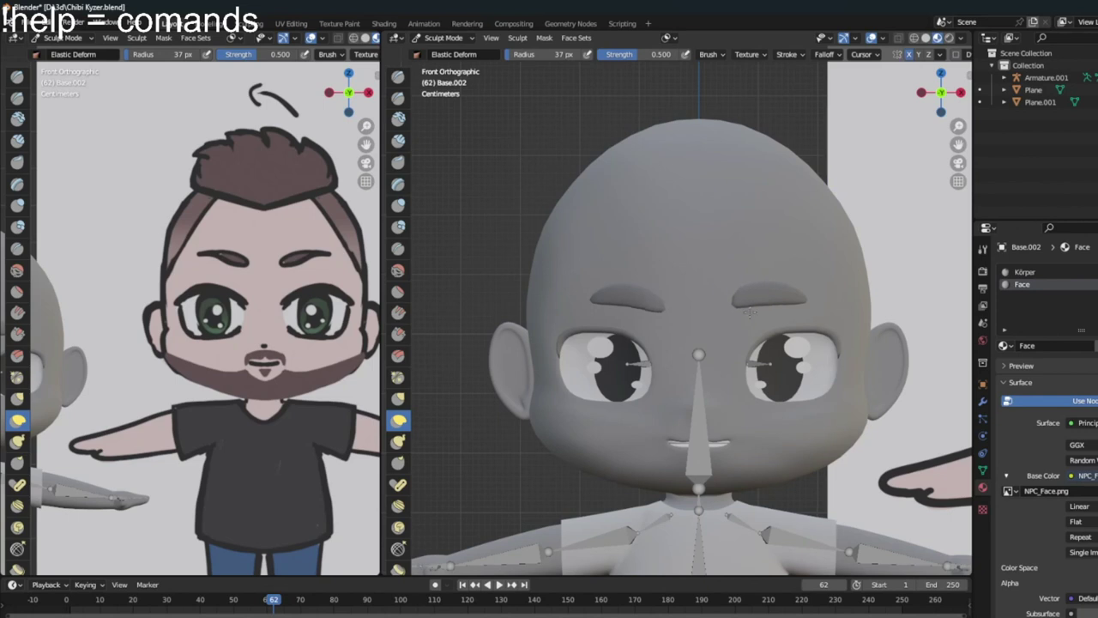
scroll(749, 313, "up", 2)
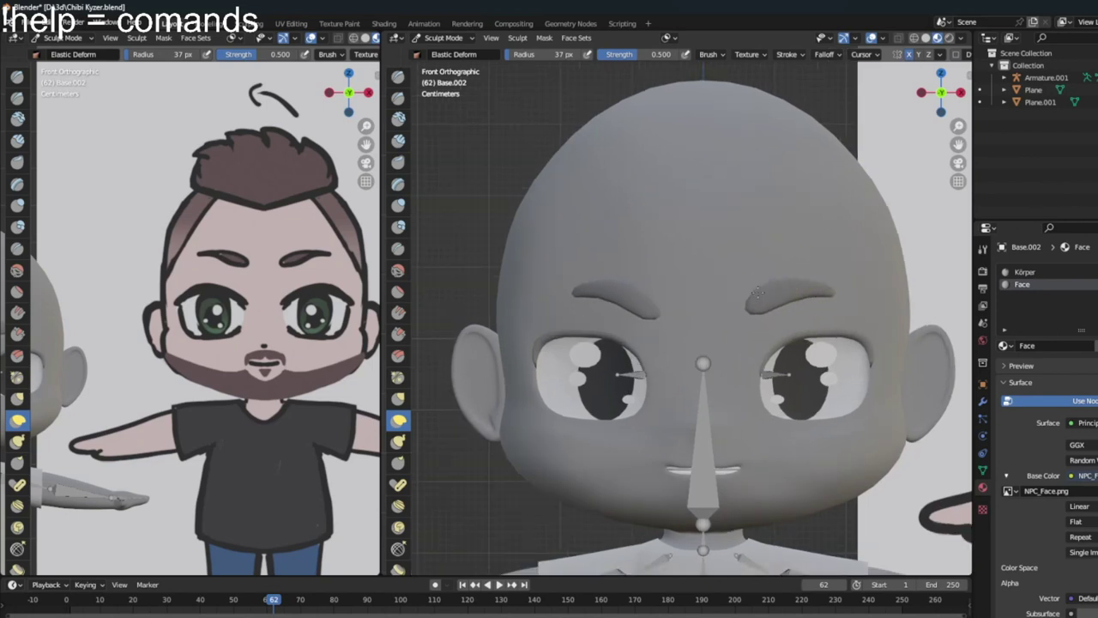
scroll(757, 293, "up", 1)
scroll(725, 321, "down", 1)
mouse_move(705, 317)
middle_mouse_down()
mouse_move(754, 326)
mouse_move(664, 408)
mouse_move(678, 360)
middle_mouse_up()
key("KP_1")
scroll(746, 330, "down", 3)
scroll(677, 361, "up", 3)
scroll(671, 344, "down", 2)
scroll(815, 452, "down", 3)
scroll(829, 201, "down", 3)
middle_click_drag(828, 201, 740, 438)
scroll(740, 439, "up", 4)
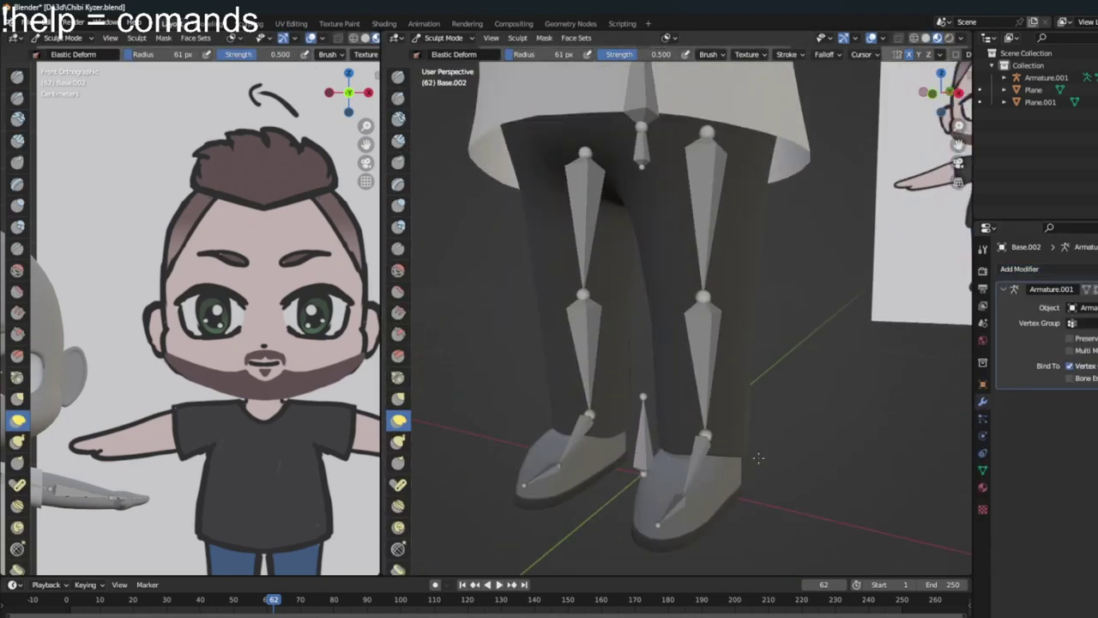
left_click(443, 37)
- Separate the shoes from the body into their own object
left_click(442, 67)
key("l")
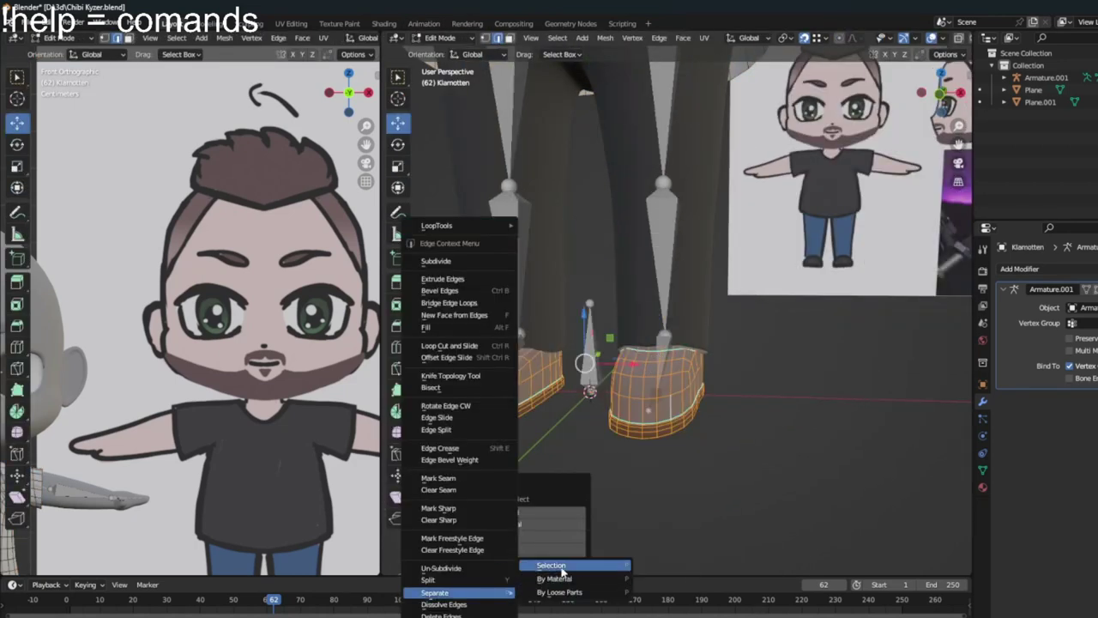
left_click(554, 586)
scroll(735, 328, "up", 4)
middle_click_drag(735, 329, 680, 343)
scroll(680, 342, "up", 2)
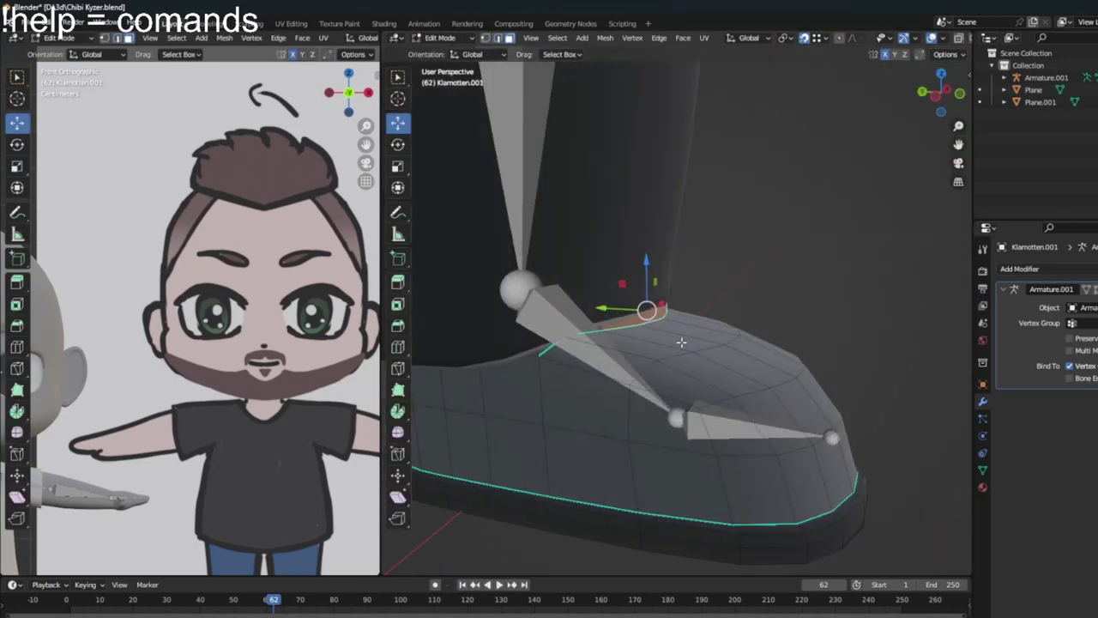
- Extrude the sneaker's top opening edge upward into a raised collar
left_click(660, 287)
mouse_move(659, 287)
middle_mouse_down()
mouse_move(584, 272)
mouse_move(649, 292)
mouse_move(690, 283)
mouse_move(648, 287)
middle_mouse_up()
key("e")
left_click(655, 277)
key("g")
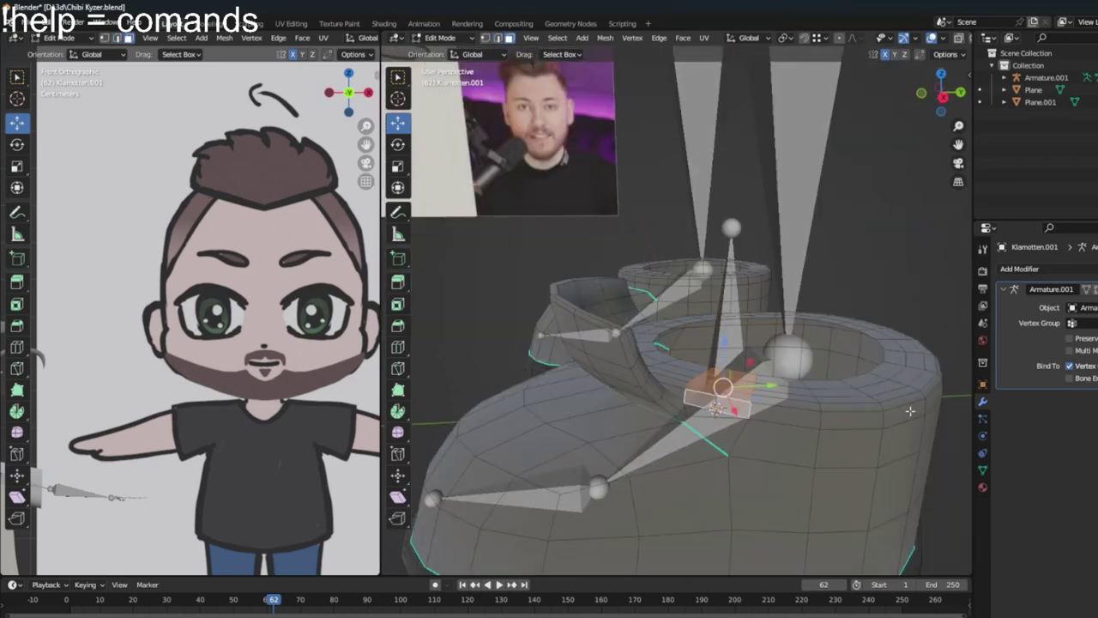
middle_click_drag(823, 377, 801, 388)
- Delete unneeded shoe geometry and knife-cut new edges into the shoe
key("x")
middle_click_drag(696, 381, 711, 391)
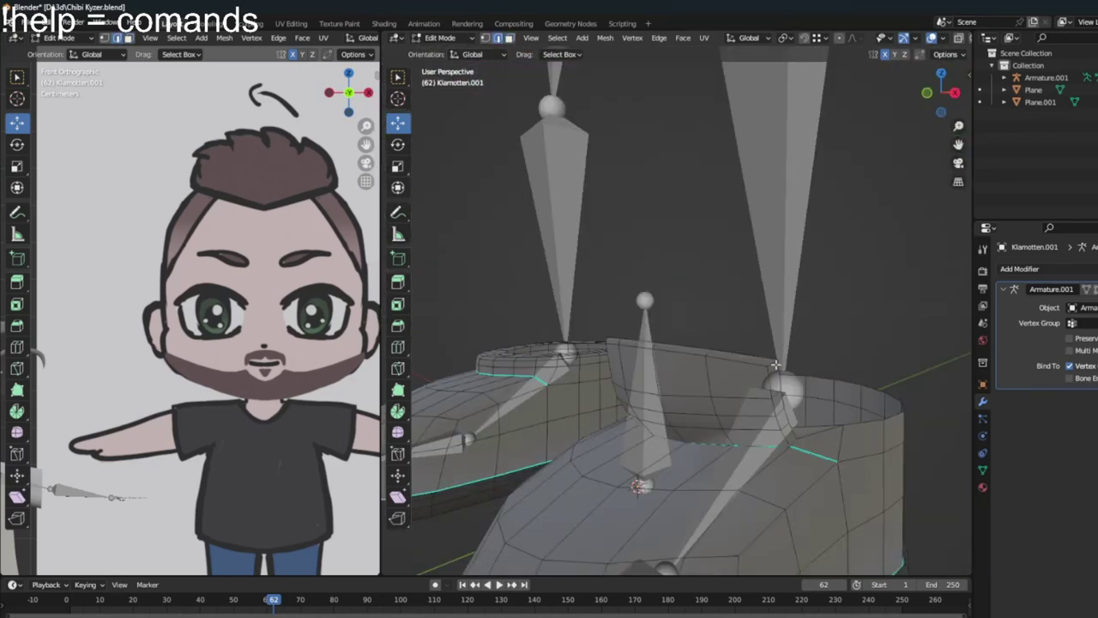
key("k")
scroll(727, 398, "up", 4)
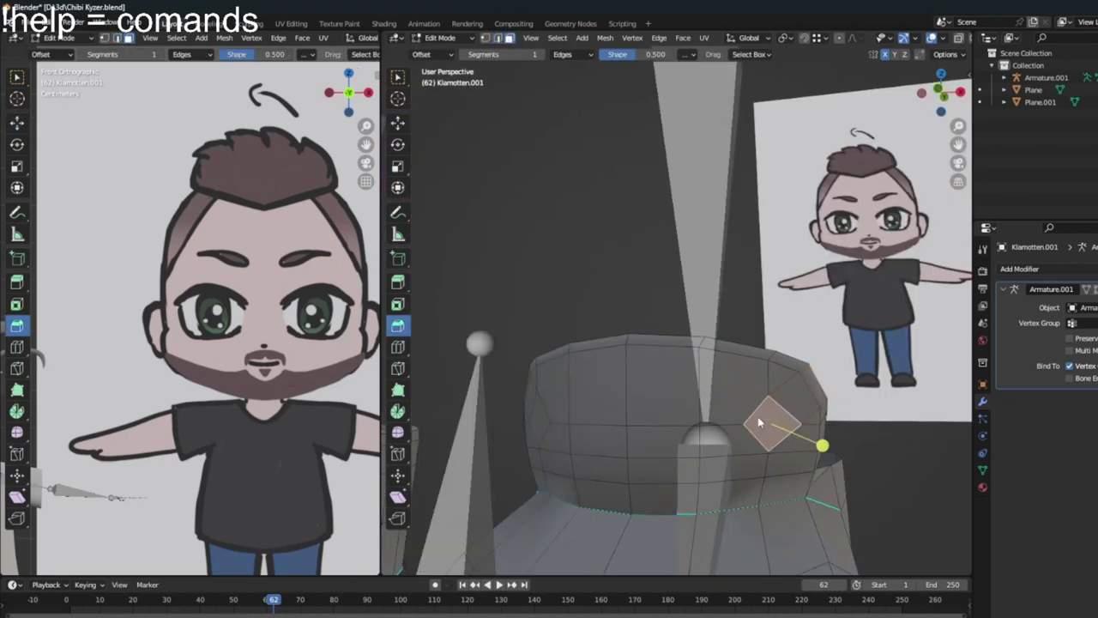
key("Return")
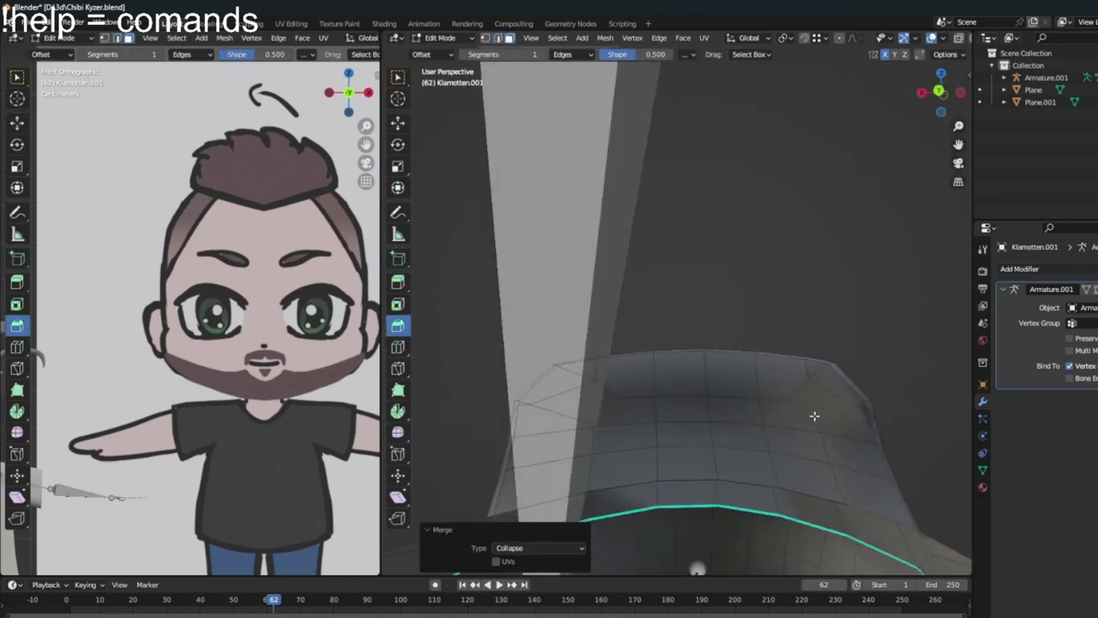
mouse_move(814, 416)
middle_mouse_down()
mouse_move(666, 427)
mouse_move(668, 255)
middle_mouse_up()
- Switch to the front orthographic view and re-enter Edit Mode on the head mesh
key("Tab")
key("KP_1")
key("Tab")
scroll(668, 255, "down", 1)
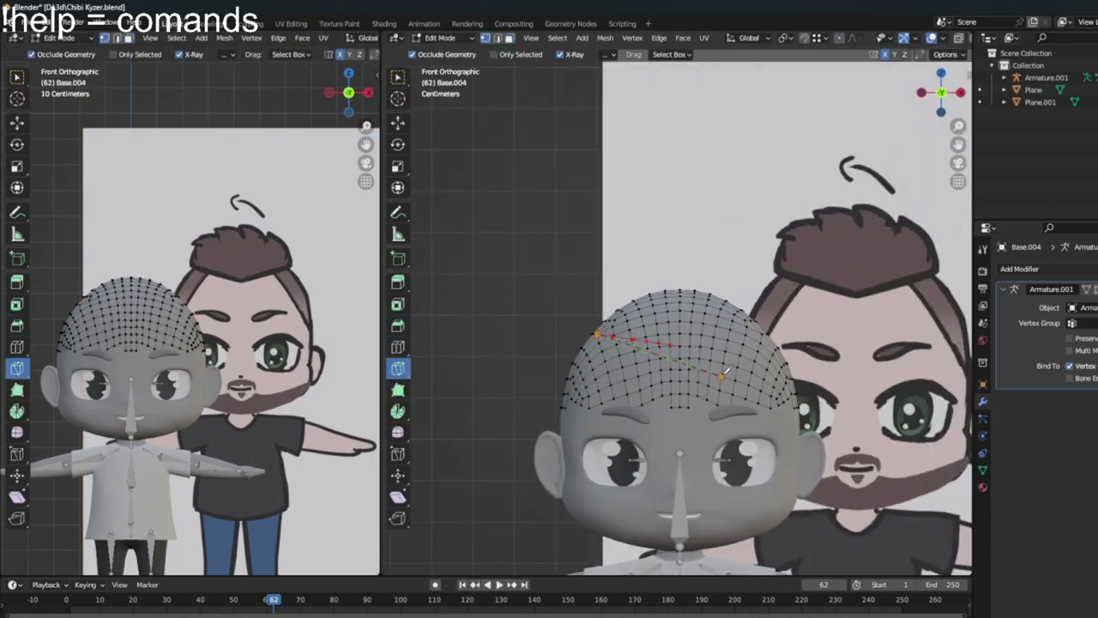
- Finish the hairline knife cut and add a Mirror modifier to the head
scroll(726, 371, "up", 1)
left_click(677, 351)
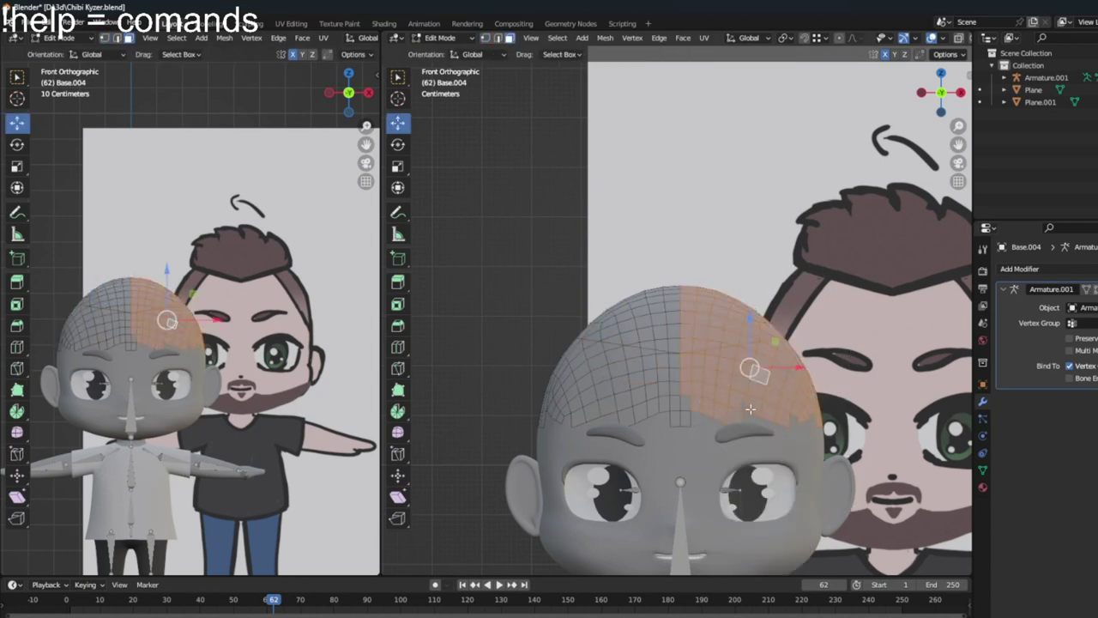
left_click(1019, 268)
left_click(944, 429)
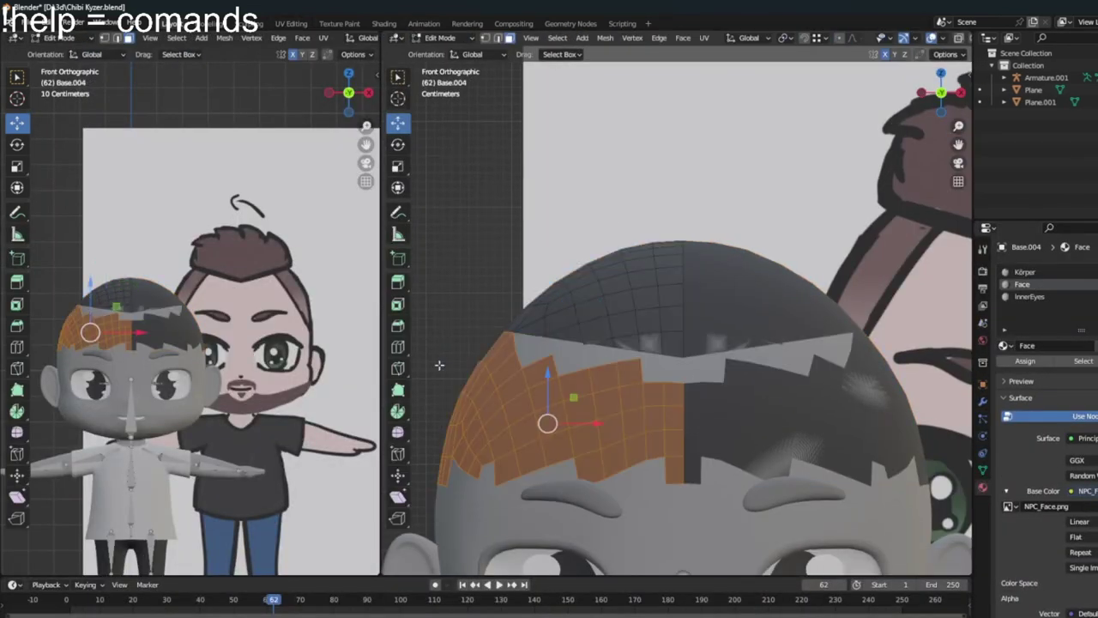
- Select the hairline faces and remove the unwanted scalp faces
mouse_move(439, 366)
middle_mouse_down()
mouse_move(694, 372)
mouse_move(746, 335)
mouse_move(643, 412)
mouse_move(695, 343)
mouse_move(706, 391)
middle_mouse_up()
left_click(643, 411, "ctrl")
key("x")
key("x")
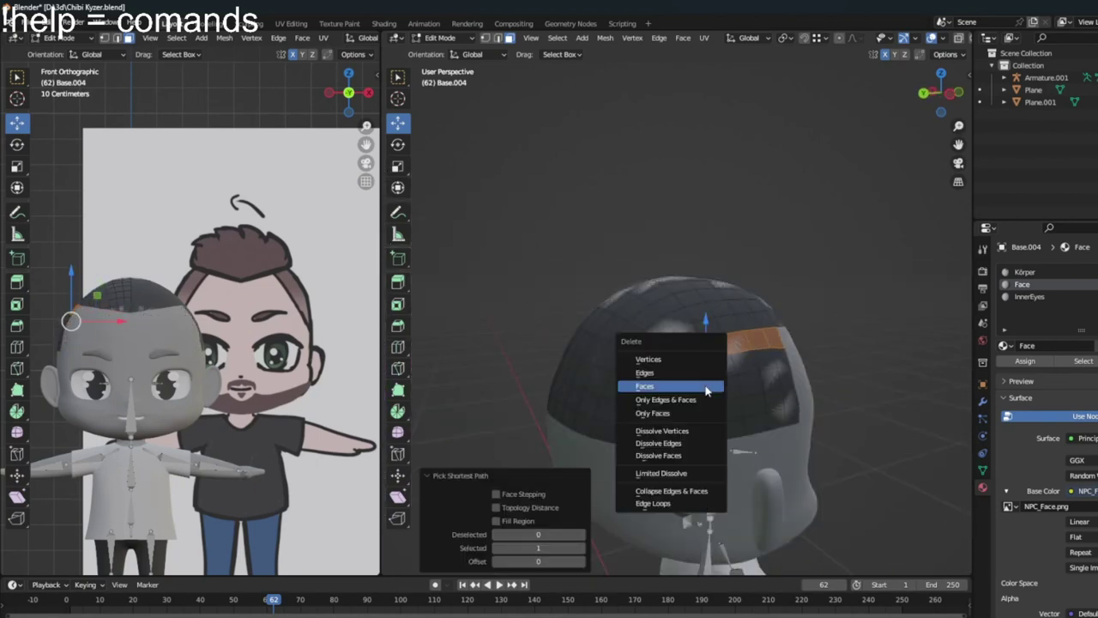
middle_click_drag(567, 381, 595, 342)
key("h")
- Extrude the scalp patch outward into a hair cap and return to Object Mode
middle_click_drag(606, 384, 649, 385)
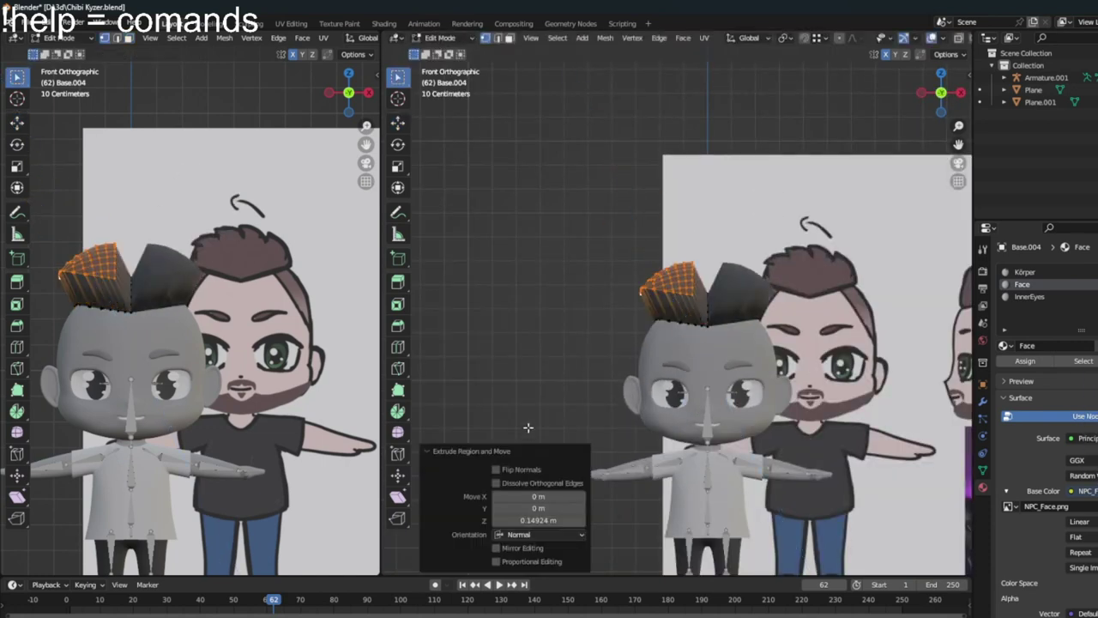
left_click(685, 251)
middle_click_drag(684, 252, 581, 465)
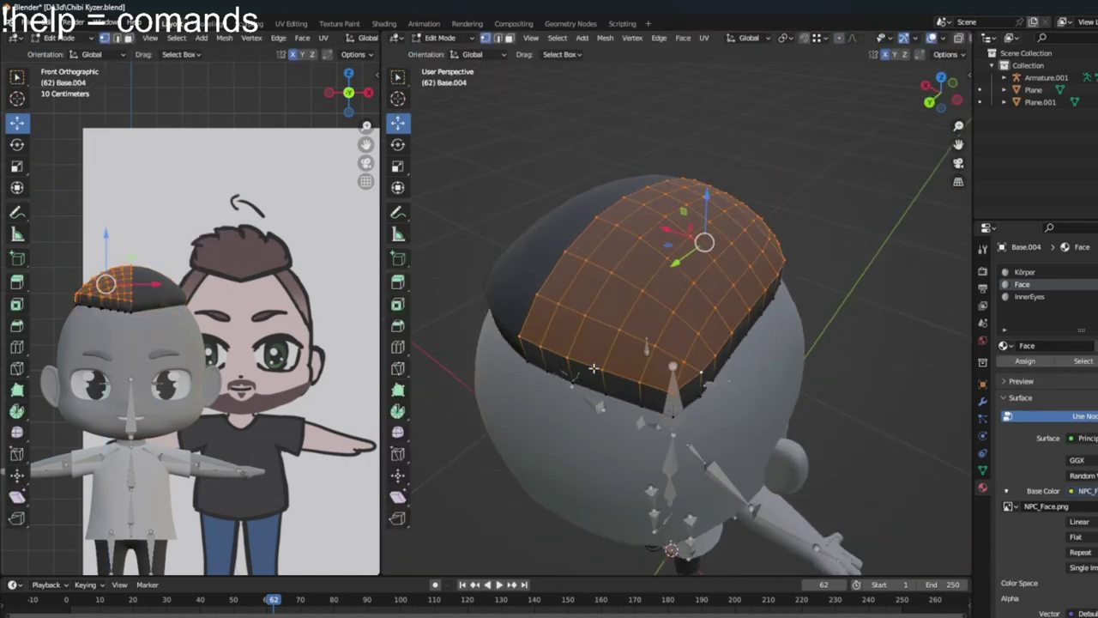
key("Tab")
middle_click_drag(581, 465, 636, 407)
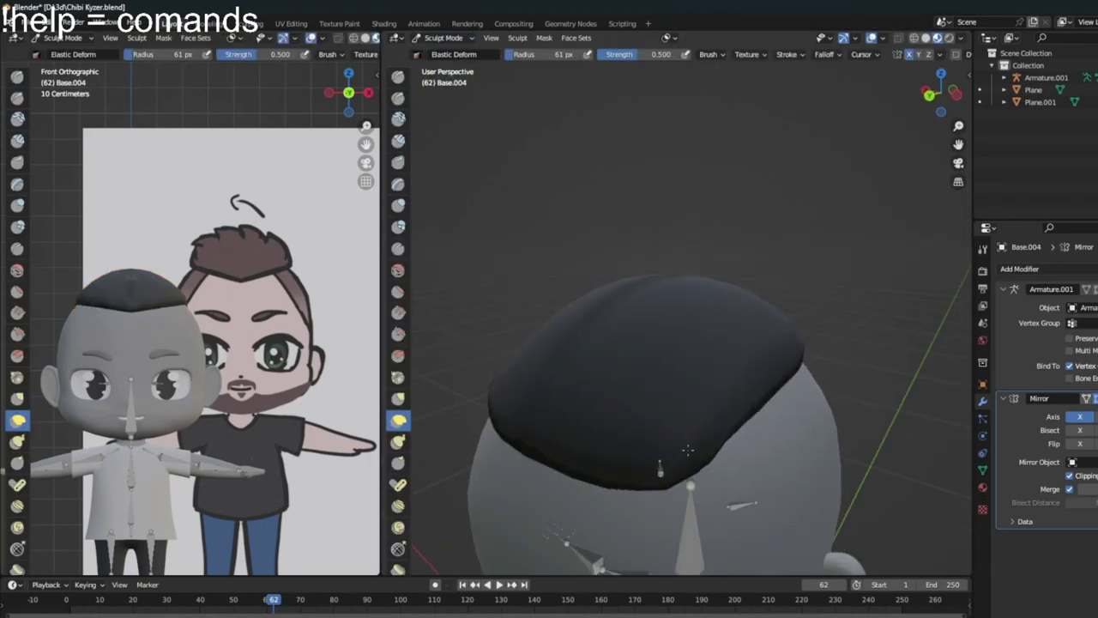
- Lift the hair vertices along Z with Random proportional falloff into jagged spikes
middle_click_drag(687, 449, 767, 461)
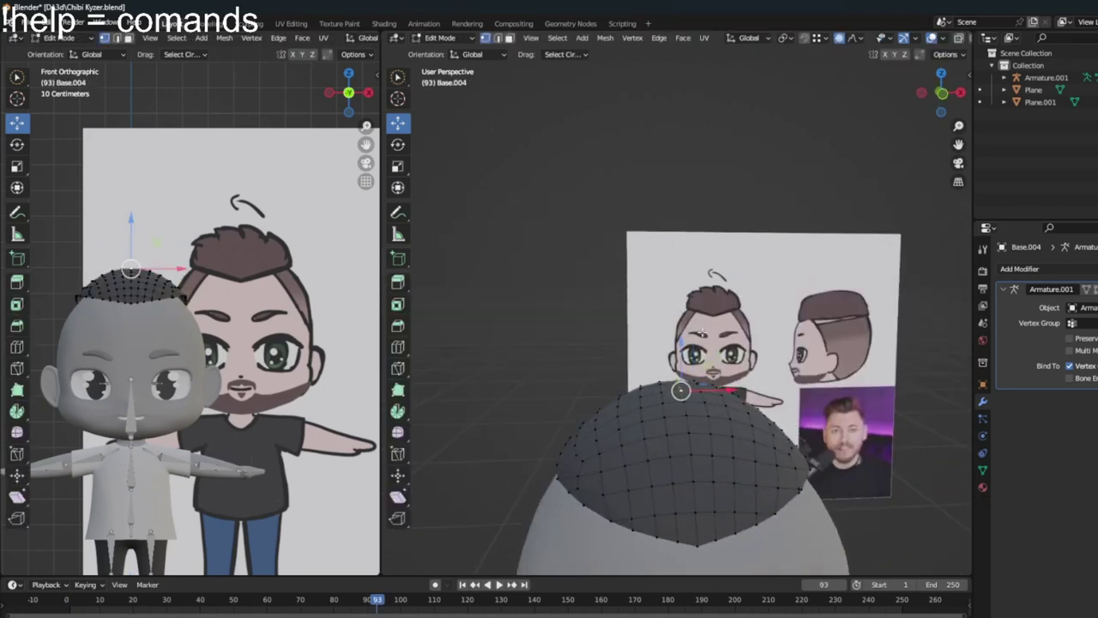
key("g")
key("z")
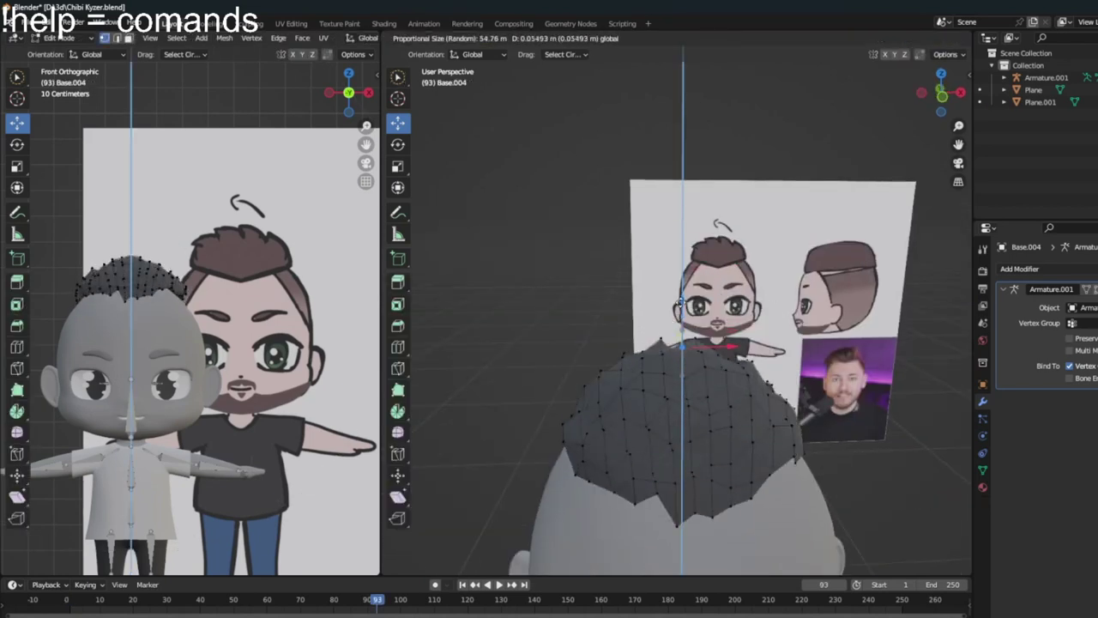
left_click(680, 305)
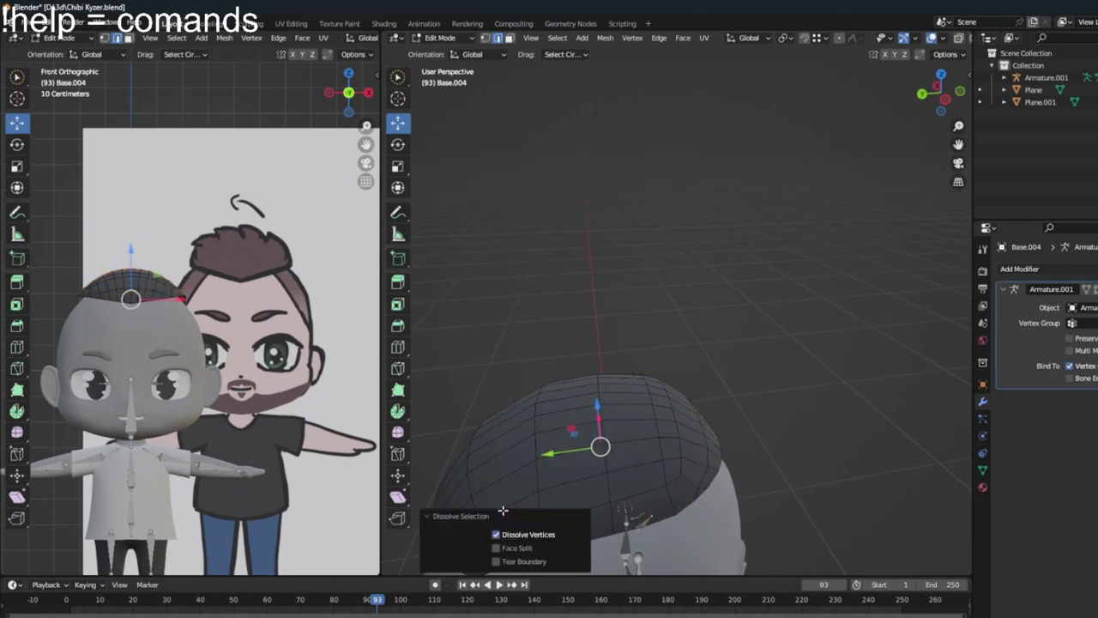
- Dissolve the unneeded selected geometry on the hair
key("x")
left_click(661, 480)
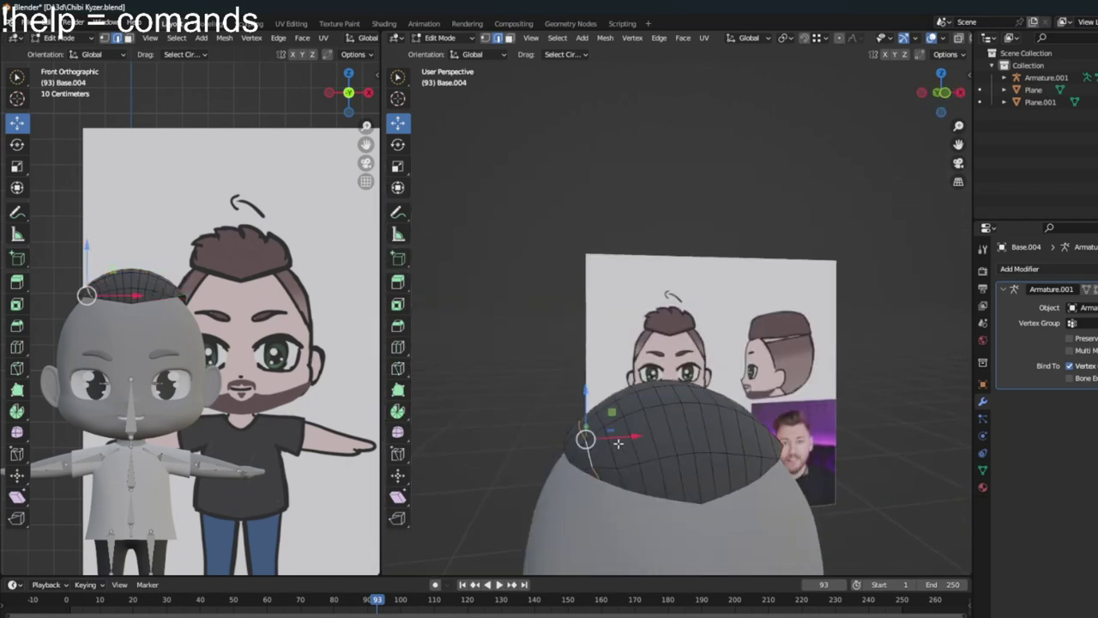
middle_click_drag(717, 427, 677, 345)
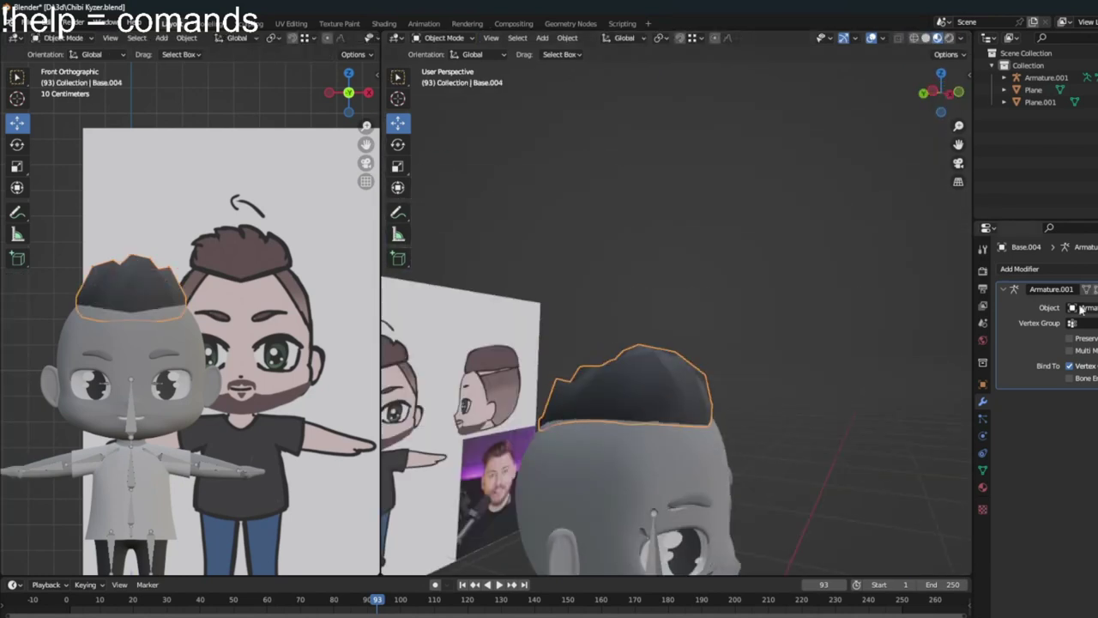
- Add edge loops across the hair spikes, viewed from behind the head
middle_click_drag(671, 403, 666, 459)
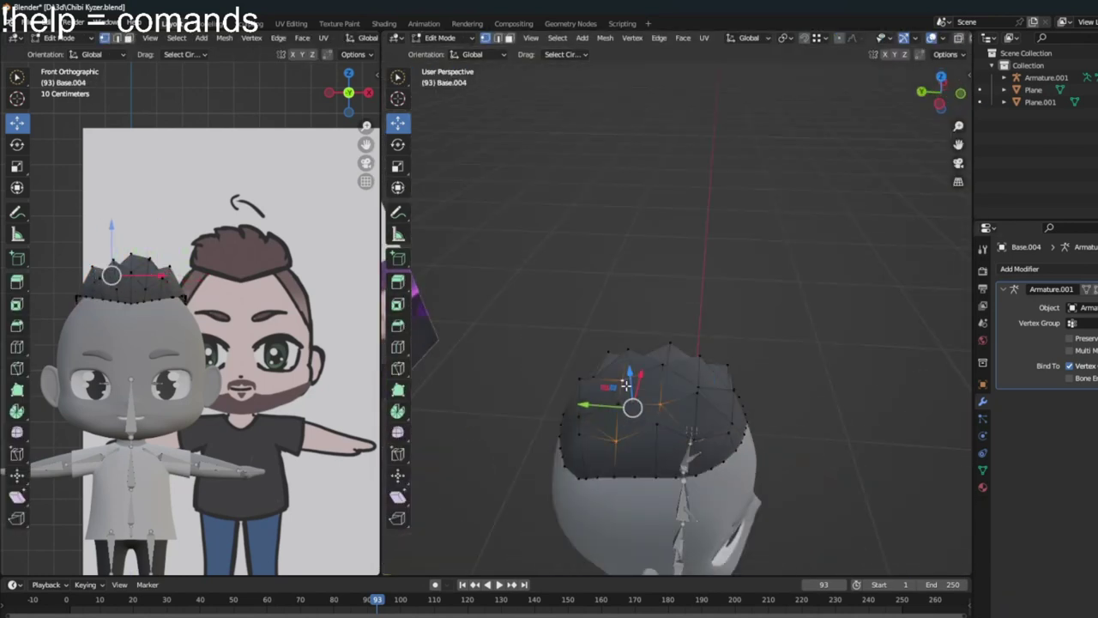
middle_click_drag(666, 459, 608, 488)
middle_click_drag(634, 450, 681, 426)
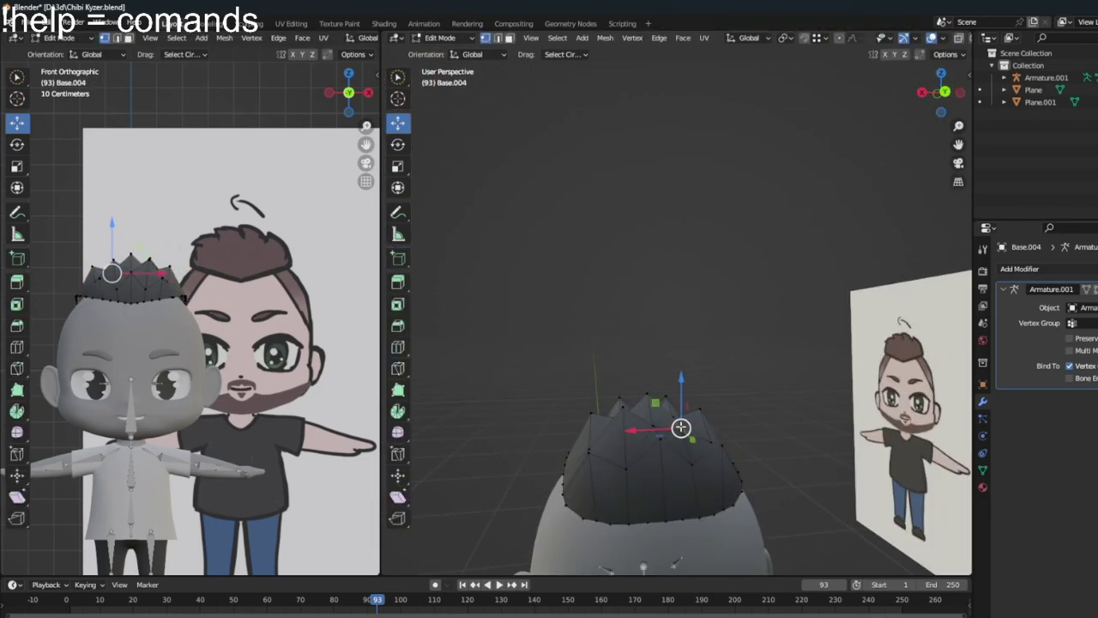
middle_click_drag(609, 409, 761, 467)
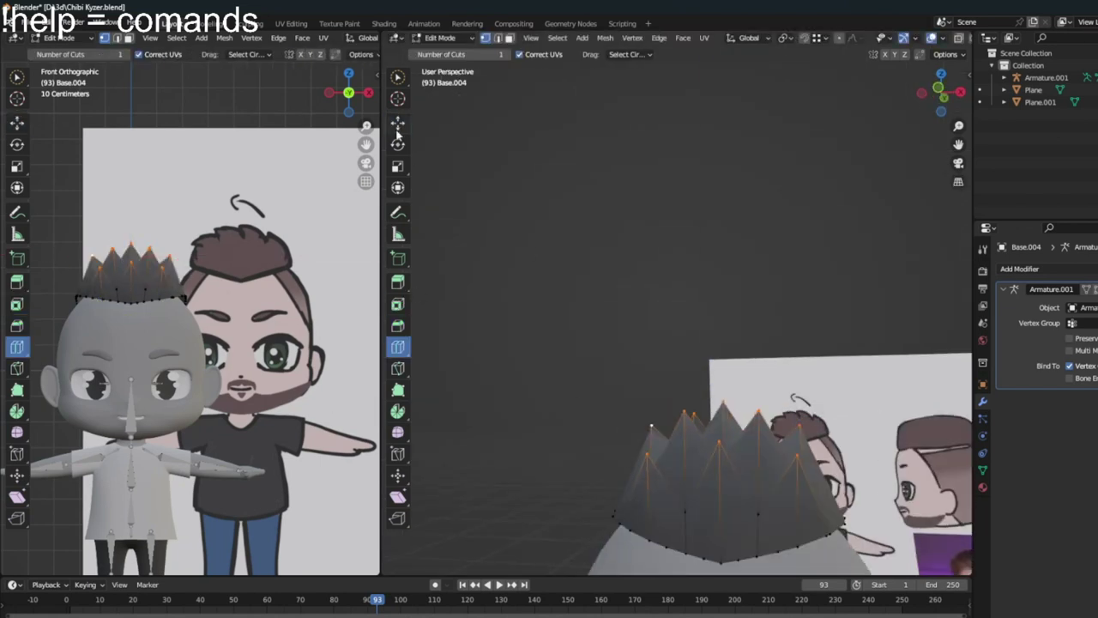
left_click(397, 325)
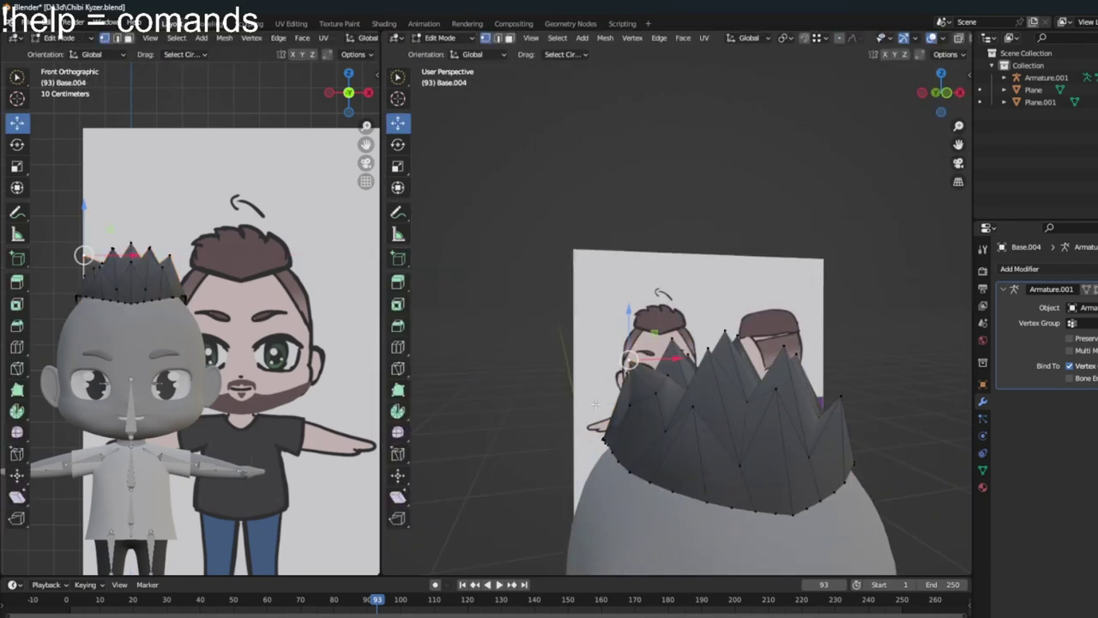
mouse_move(743, 389)
middle_mouse_down()
mouse_move(746, 426)
mouse_move(814, 264)
mouse_move(710, 372)
mouse_move(697, 343)
middle_mouse_up()
- Knife-cut new edges across the hair mesh
key("Tab")
key("k")
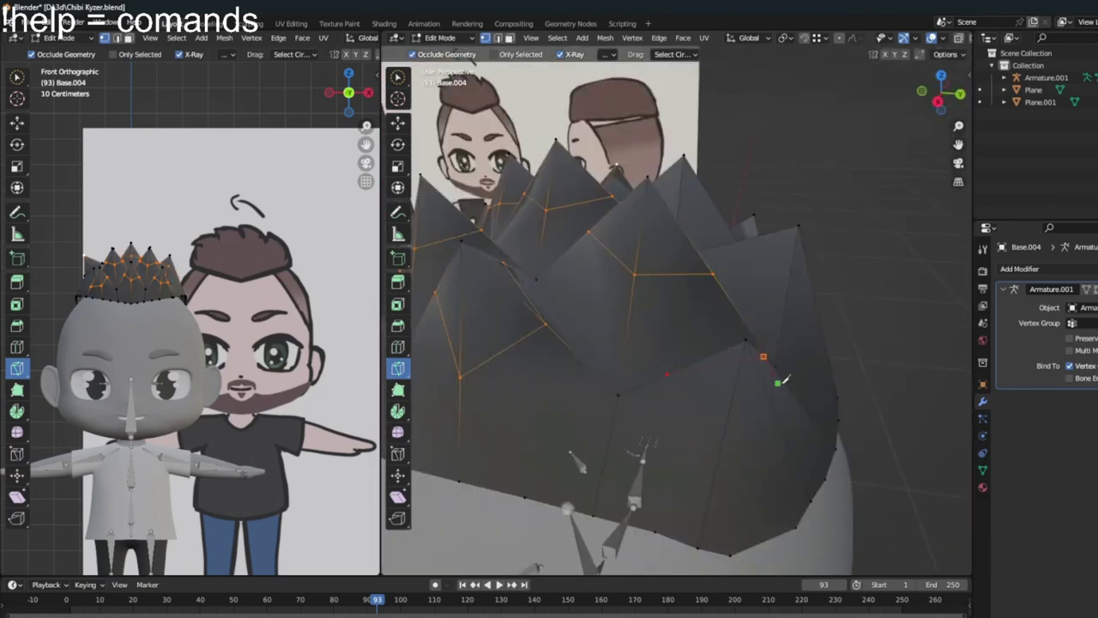
key("Return")
mouse_move(843, 339)
middle_mouse_down()
mouse_move(755, 326)
mouse_move(683, 292)
mouse_move(729, 446)
mouse_move(780, 269)
mouse_move(845, 429)
mouse_move(824, 403)
mouse_move(840, 415)
mouse_move(775, 477)
middle_mouse_up()
- Add a level-1 Subdivision Surface modifier to smooth the hair
key("Tab")
key("ctrl+1")
key("Tab")
key("KP_1")
- Reposition spike vertices with proportional editing and slide a vertex along its edge
left_click(852, 38)
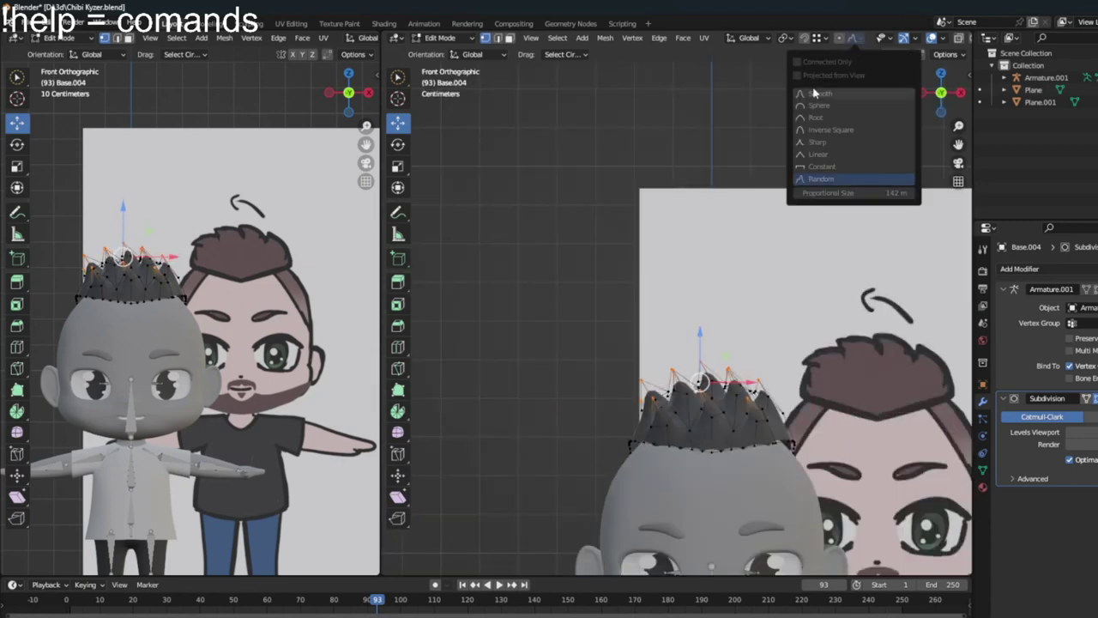
left_click(703, 354)
middle_click_drag(704, 354, 676, 606)
right_click(676, 607)
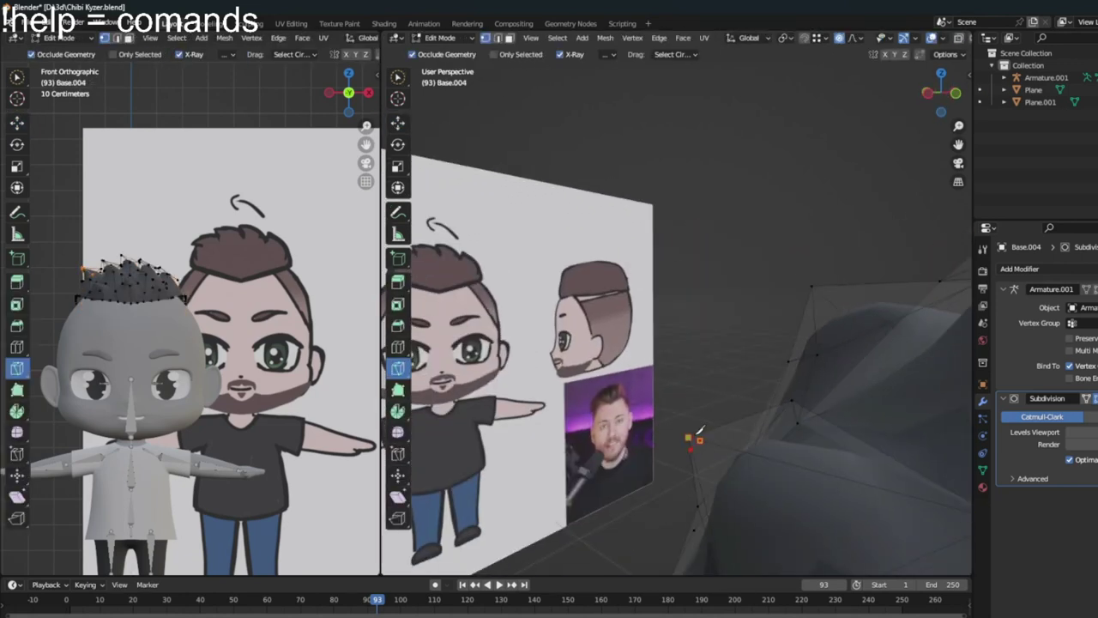
middle_click_drag(762, 424, 661, 403)
left_click(719, 433)
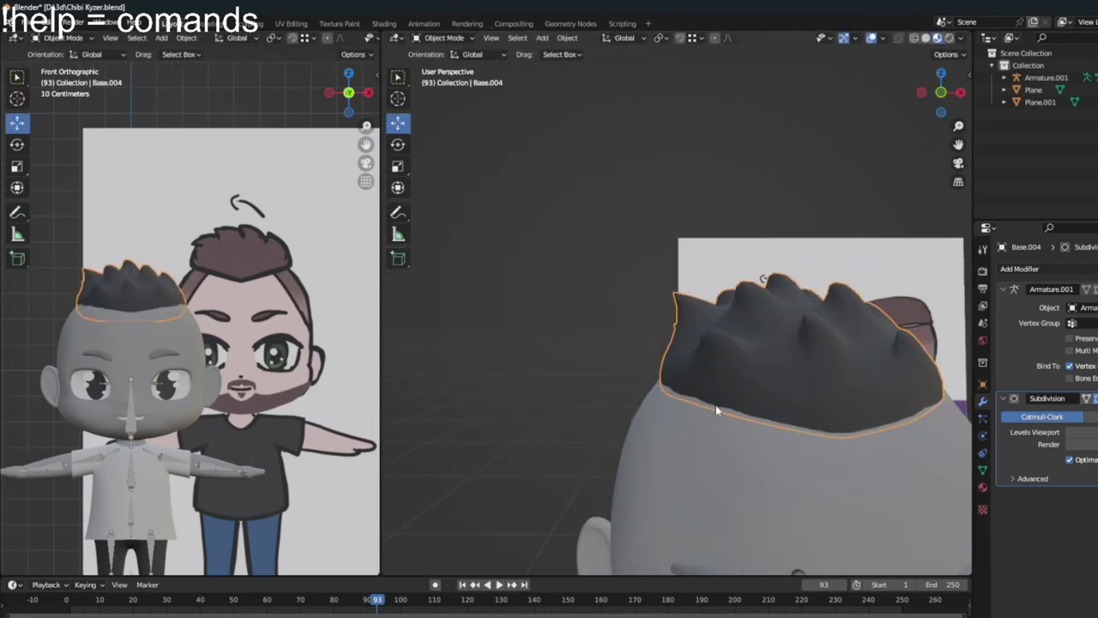
- Pull the hair peaks upward along Z with proportional editing into sharp points
mouse_move(715, 405)
middle_mouse_down()
mouse_move(822, 400)
mouse_move(686, 448)
middle_mouse_up()
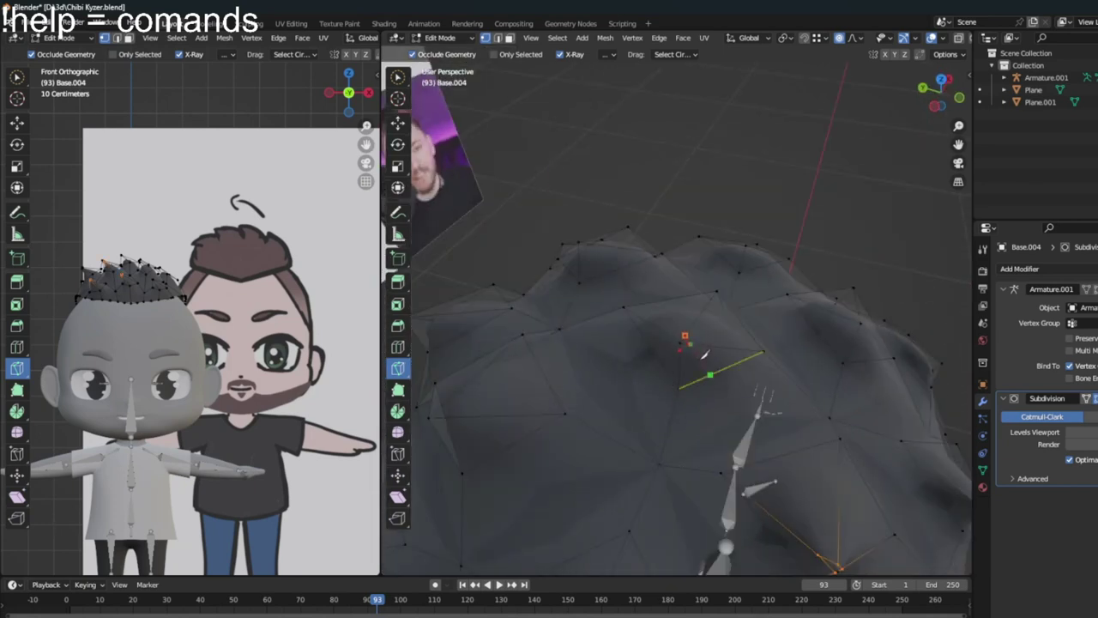
middle_click_drag(645, 404, 817, 376)
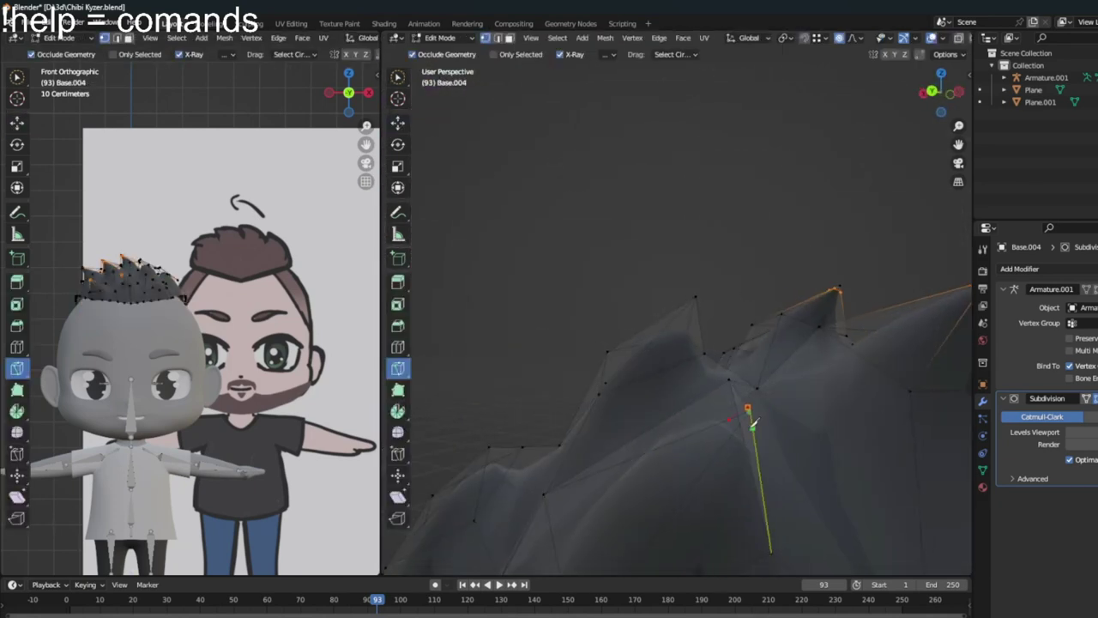
mouse_move(757, 373)
middle_mouse_down()
mouse_move(662, 445)
mouse_move(821, 360)
mouse_move(782, 466)
middle_mouse_up()
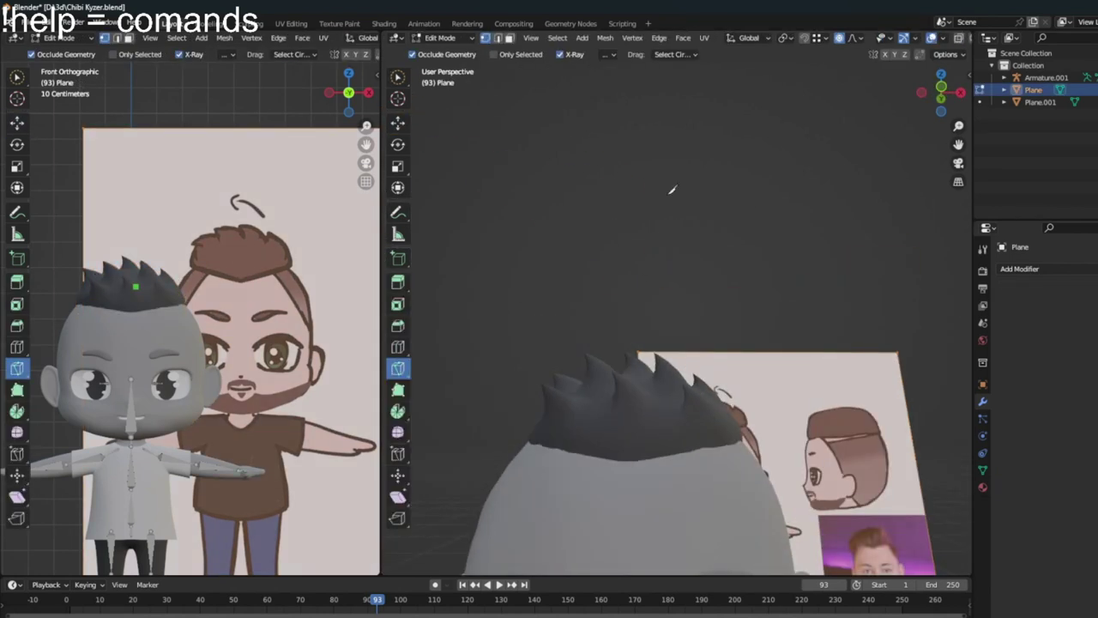
scroll(926, 416, "down", 5)
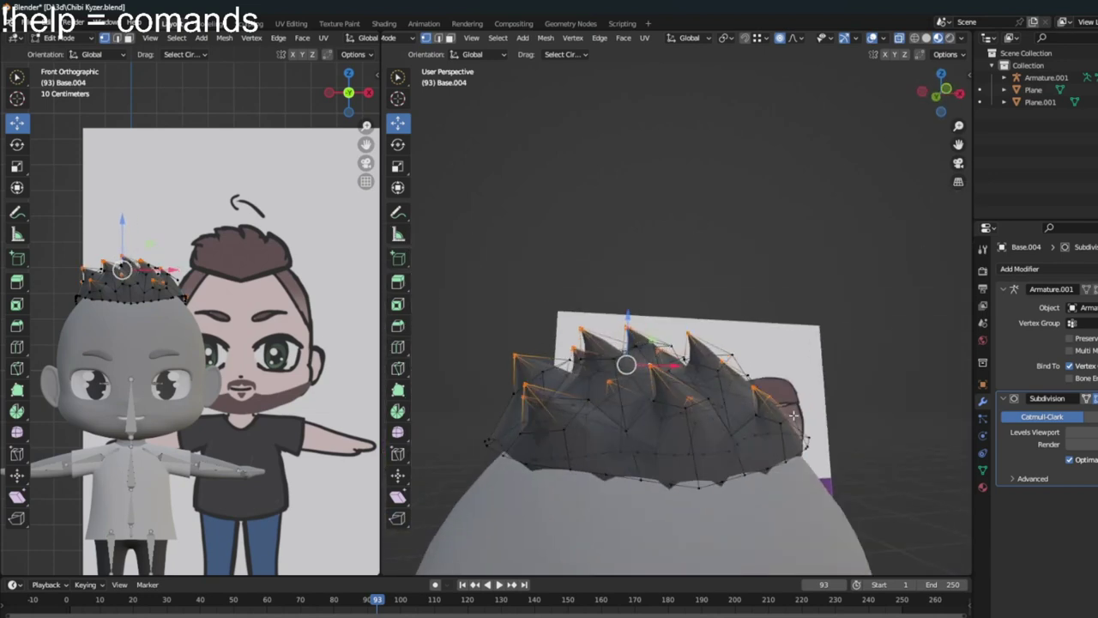
key("g")
key("z")
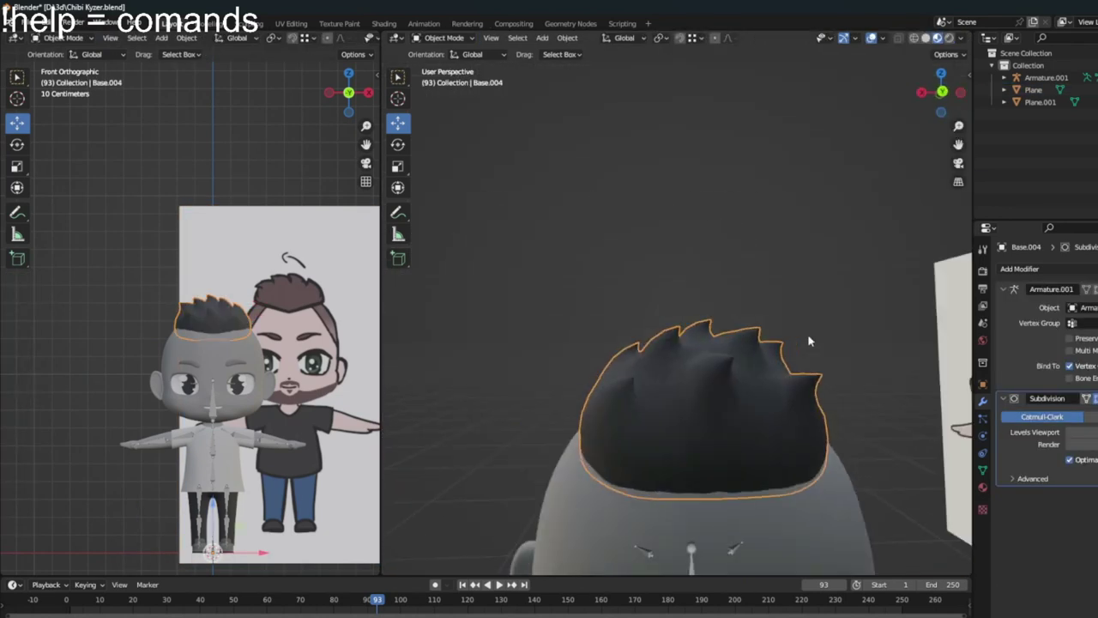
- Raise the spike vertices and nudge a hair vertex with proportional editing
left_click(796, 364)
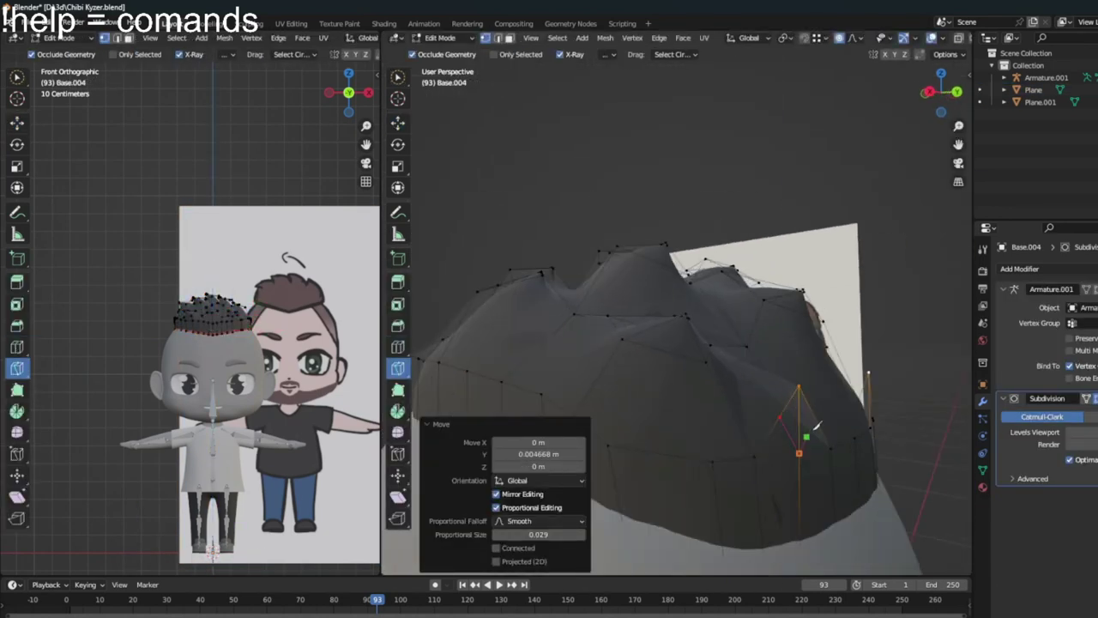
middle_click_drag(687, 433, 651, 429)
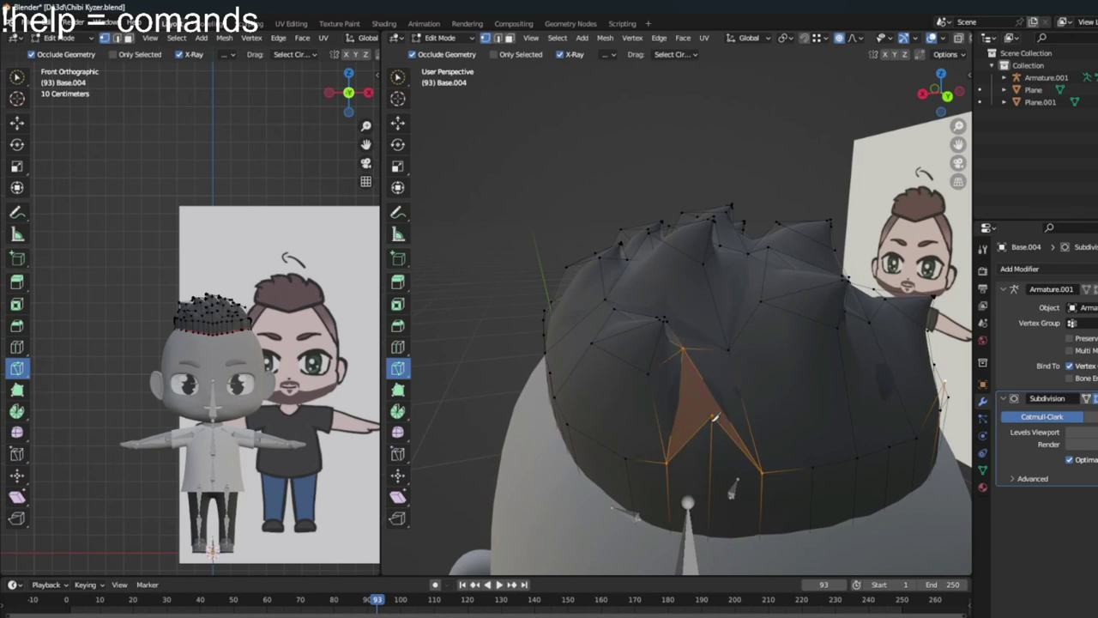
scroll(652, 429, "up", 3)
key("g")
left_click(514, 220)
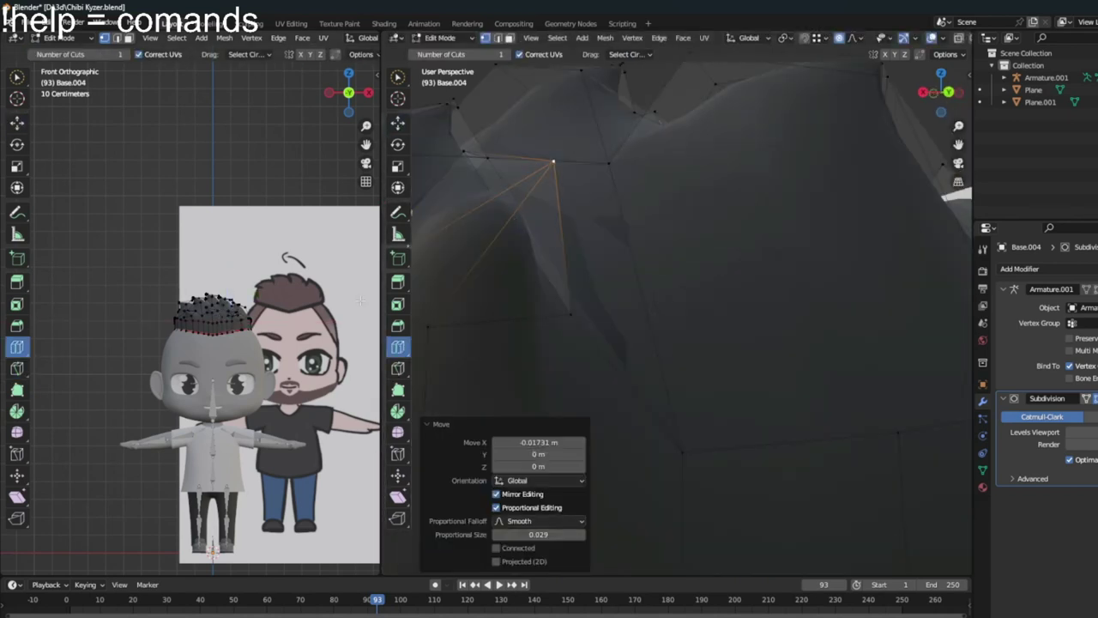
- Merge the two hair vertices At Last and grow the selection to surrounding faces
mouse_move(659, 336)
middle_mouse_down()
mouse_move(692, 386)
mouse_move(771, 425)
middle_mouse_up()
key("shift+space")
key("g")
scroll(691, 386, "down", 5)
left_click(698, 398)
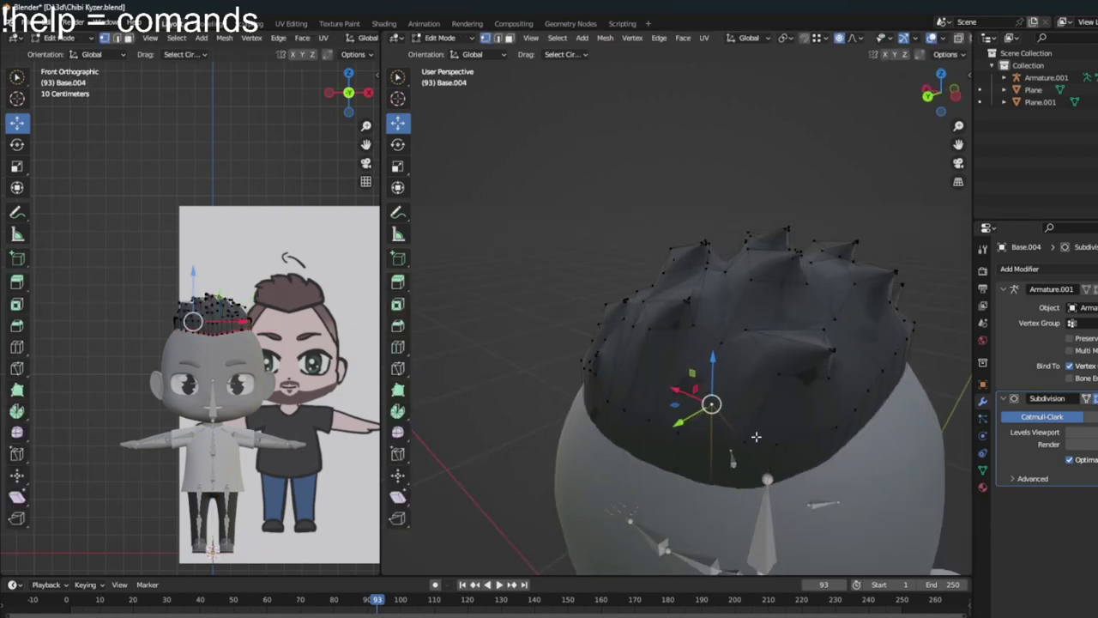
scroll(719, 394, "up", 3)
key("ctrl+KP_Add")
- Slightly rescale the hair cap's bottom edge loop
mouse_move(719, 393)
middle_mouse_down()
mouse_move(637, 349)
mouse_move(837, 393)
middle_mouse_up()
mouse_move(808, 353)
middle_mouse_down()
mouse_move(705, 420)
mouse_move(740, 404)
middle_mouse_up()
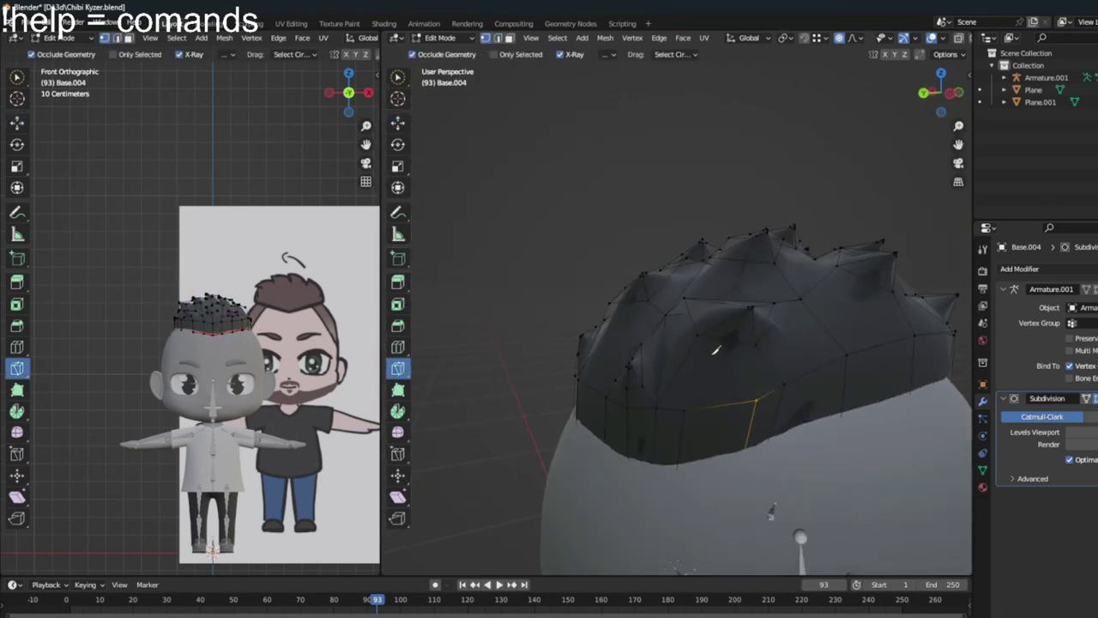
middle_click_drag(715, 349, 614, 511)
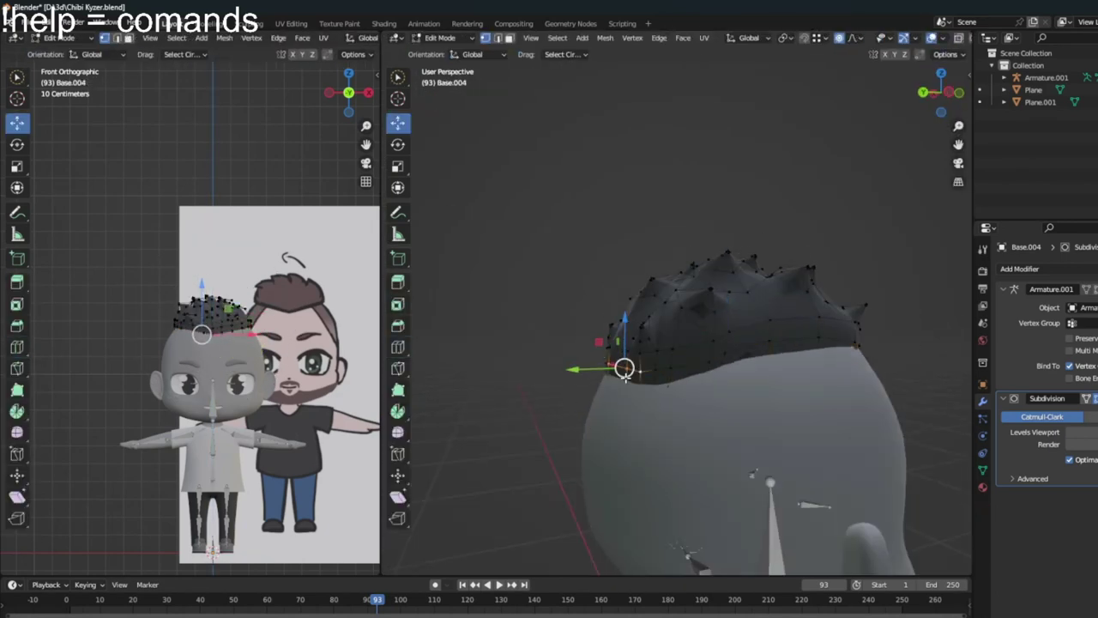
middle_click_drag(684, 407, 697, 411)
key("shift+space")
key("g")
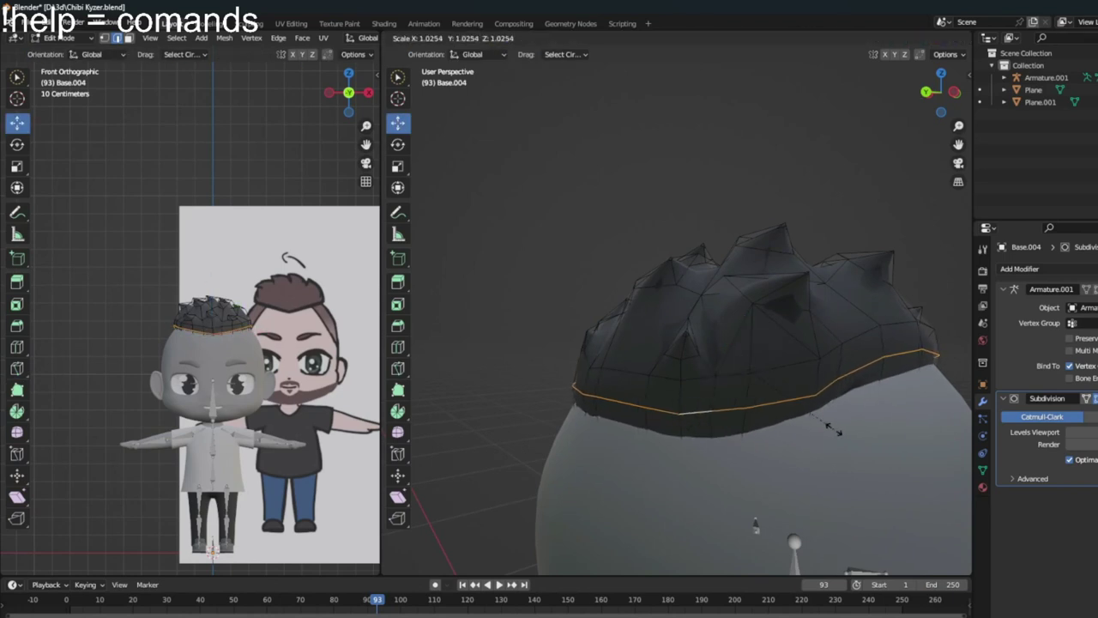
left_click(832, 429)
- Add an edge loop near the hair base and scale it in X to 0.751
middle_click_drag(832, 429, 686, 403)
key("ctrl+r")
middle_click_drag(640, 374, 499, 200)
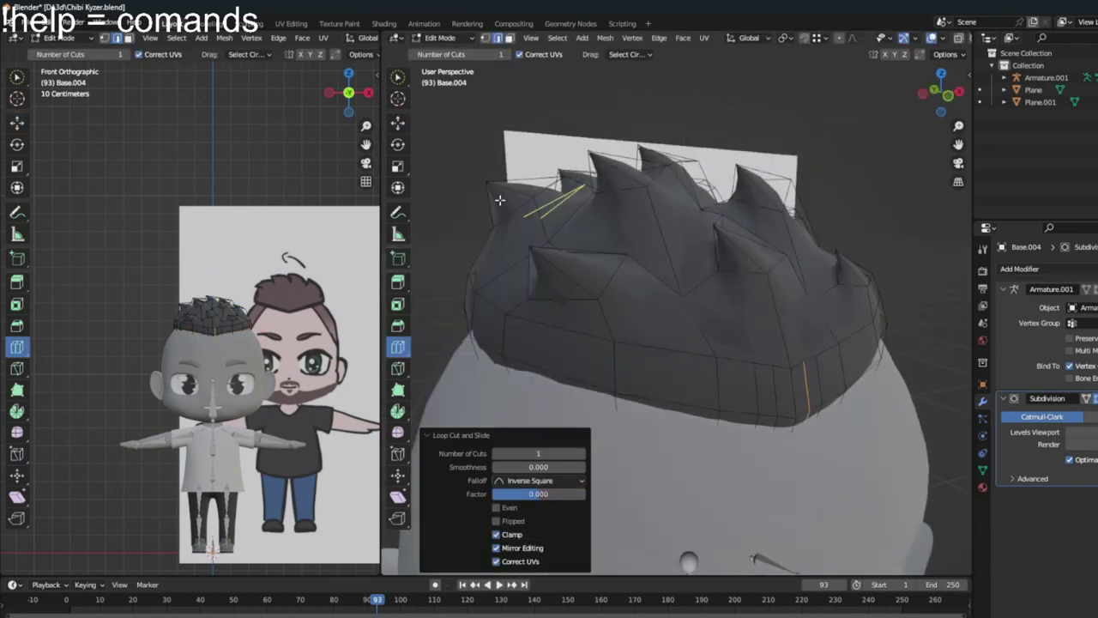
middle_click_drag(801, 424, 593, 360)
left_click(593, 360, "alt")
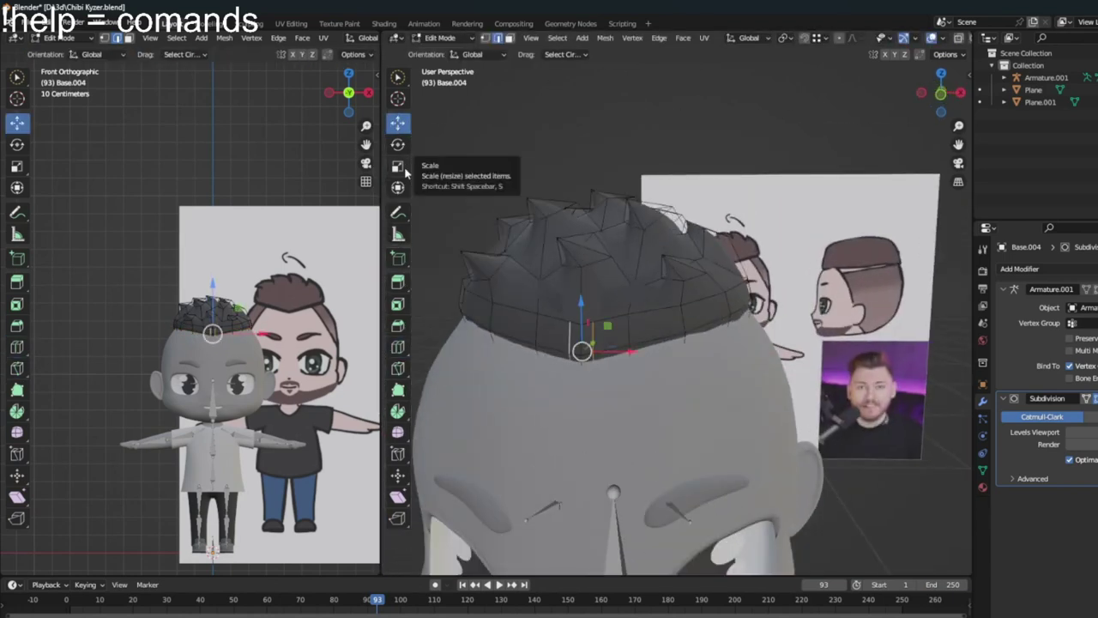
middle_click_drag(406, 172, 738, 378)
key("s")
key("x")
left_click(732, 390)
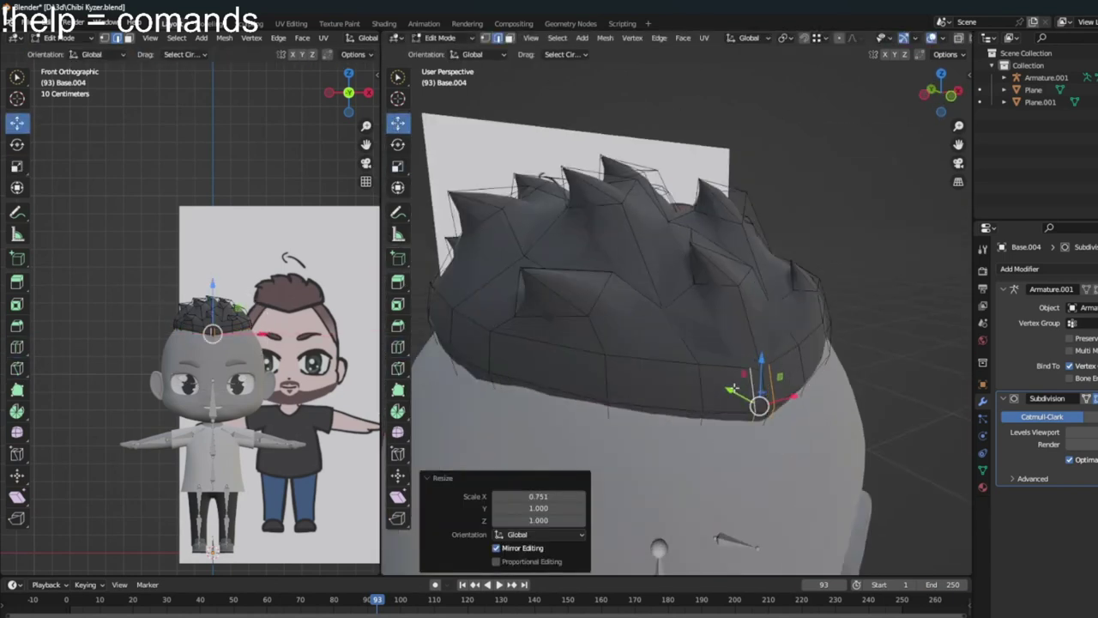
- Return to Object Mode and expand the Subdivision modifier's extra options
left_click(770, 371)
key("Tab")
mouse_move(770, 372)
middle_mouse_down()
mouse_move(654, 355)
mouse_move(660, 317)
middle_mouse_up()
scroll(664, 352, "down", 3)
scroll(653, 355, "up", 4)
left_click(661, 317)
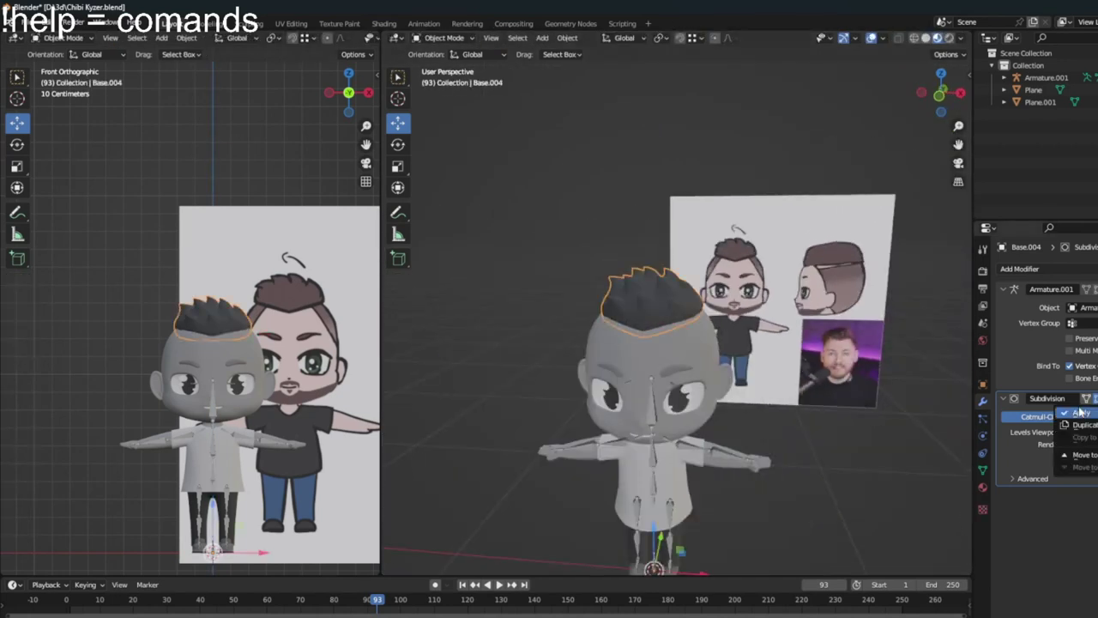
scroll(784, 374, "up", 2)
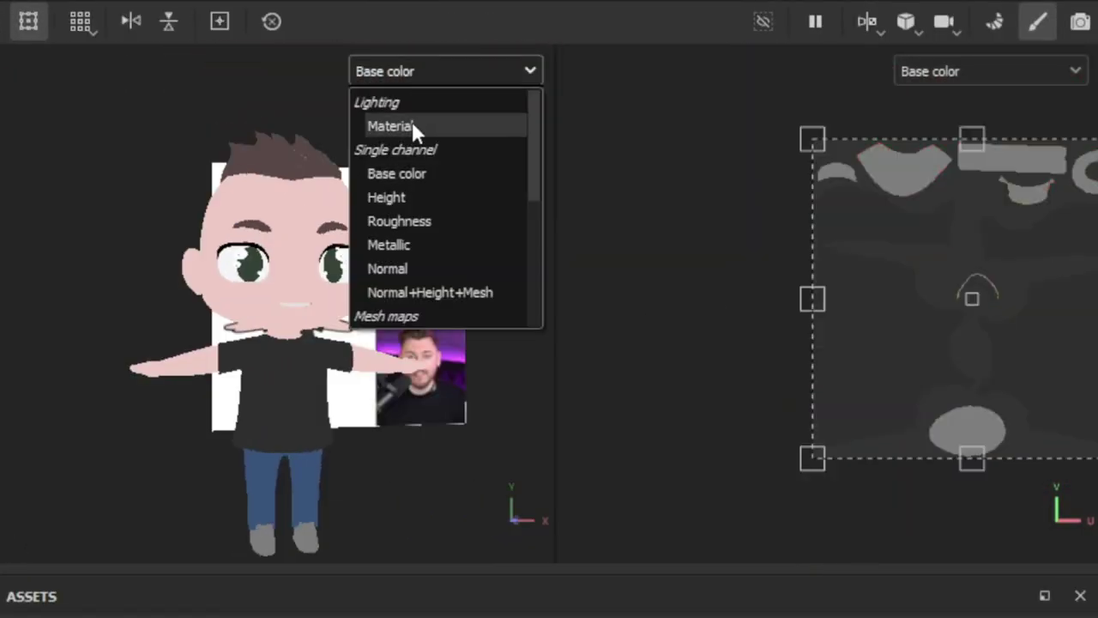
- Show full material shading in both viewports
left_click(412, 127)
scroll(414, 377, "up", 2)
scroll(370, 381, "up", 2)
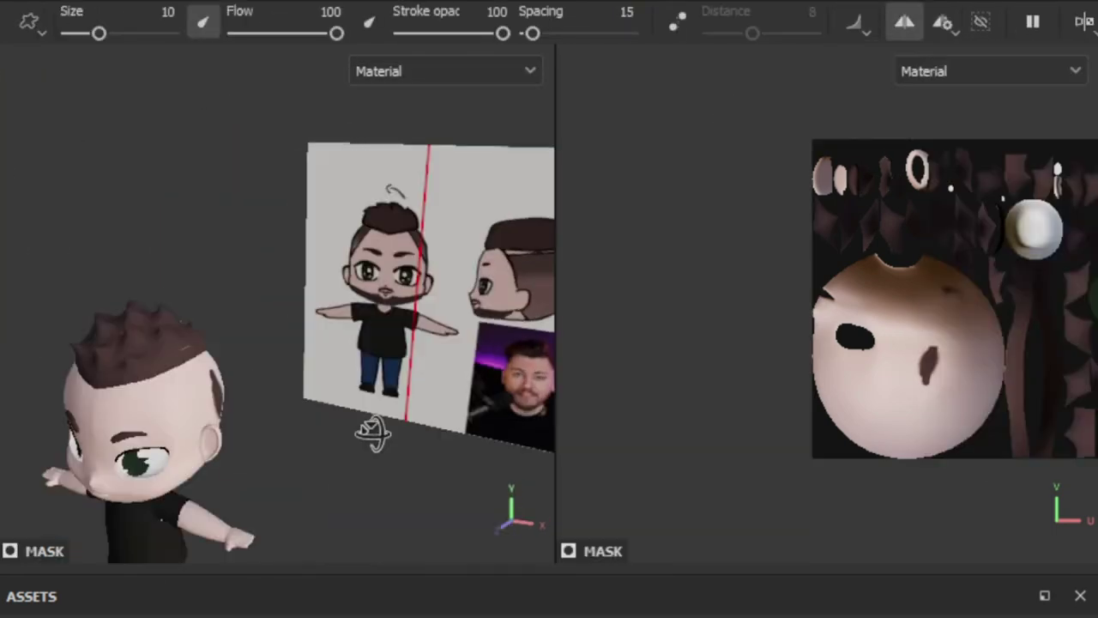
- Enable mirrored symmetry and paint dark hair colour on the side of the head
left_click(944, 24)
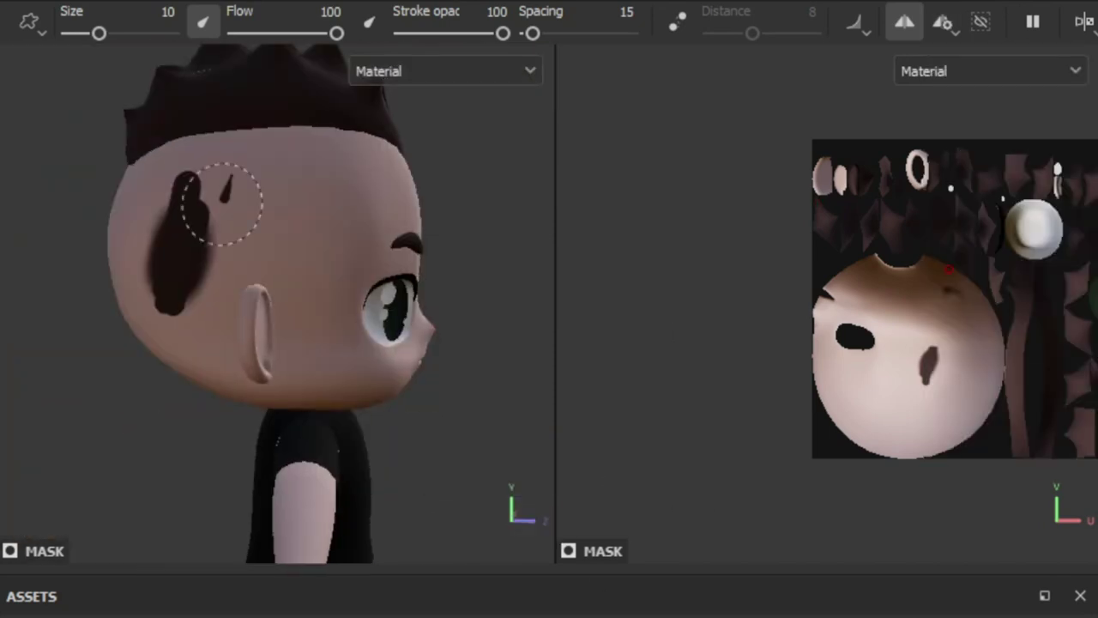
left_click_drag(215, 257, 163, 328, "alt")
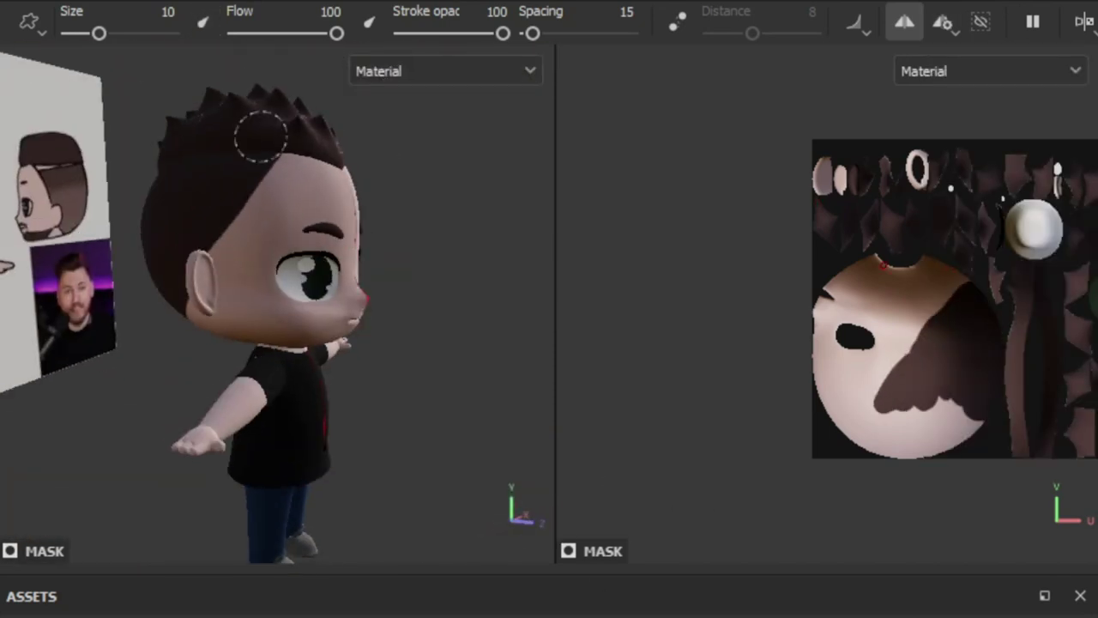
mouse_move(140, 238)
left_mouse_down("alt")
mouse_move(108, 286)
mouse_move(152, 294)
mouse_move(118, 362)
mouse_move(218, 329)
mouse_move(240, 309)
left_mouse_up("alt")
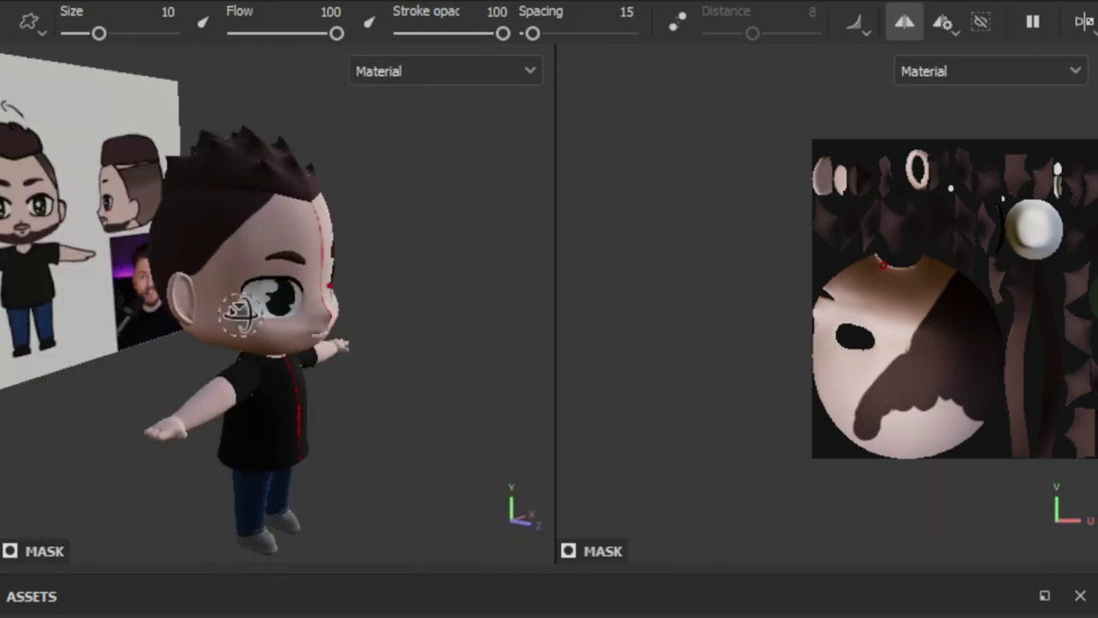
scroll(215, 259, "up", 5)
left_click_drag(216, 260, 399, 236, "alt")
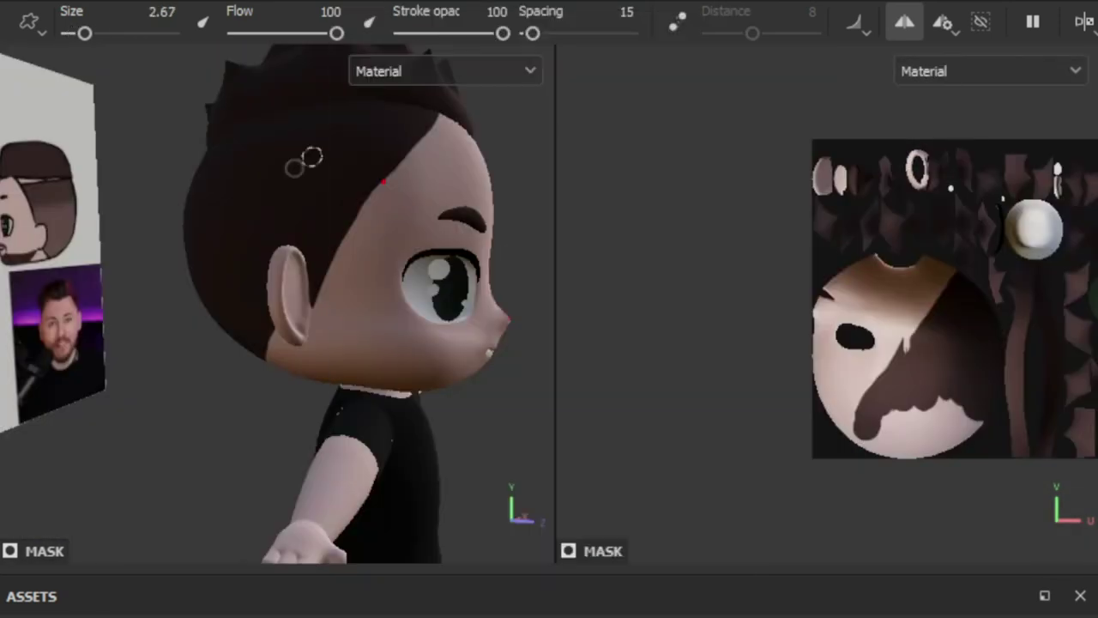
- With the shaded material shown, switch to Polygon Fill and duplicate the current layer
mouse_move(303, 162)
left_mouse_down("alt")
mouse_move(409, 135)
mouse_move(357, 275)
left_mouse_up("alt")
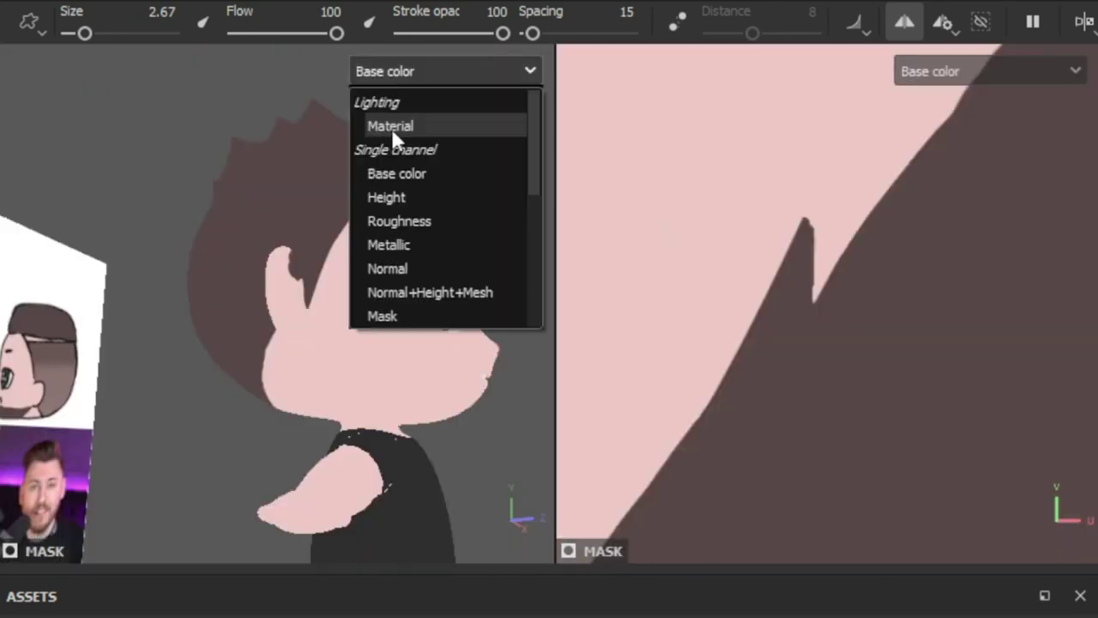
left_click(392, 126)
mouse_move(386, 480)
left_mouse_down("alt")
mouse_move(459, 498)
mouse_move(543, 299)
left_mouse_up("alt")
key("4")
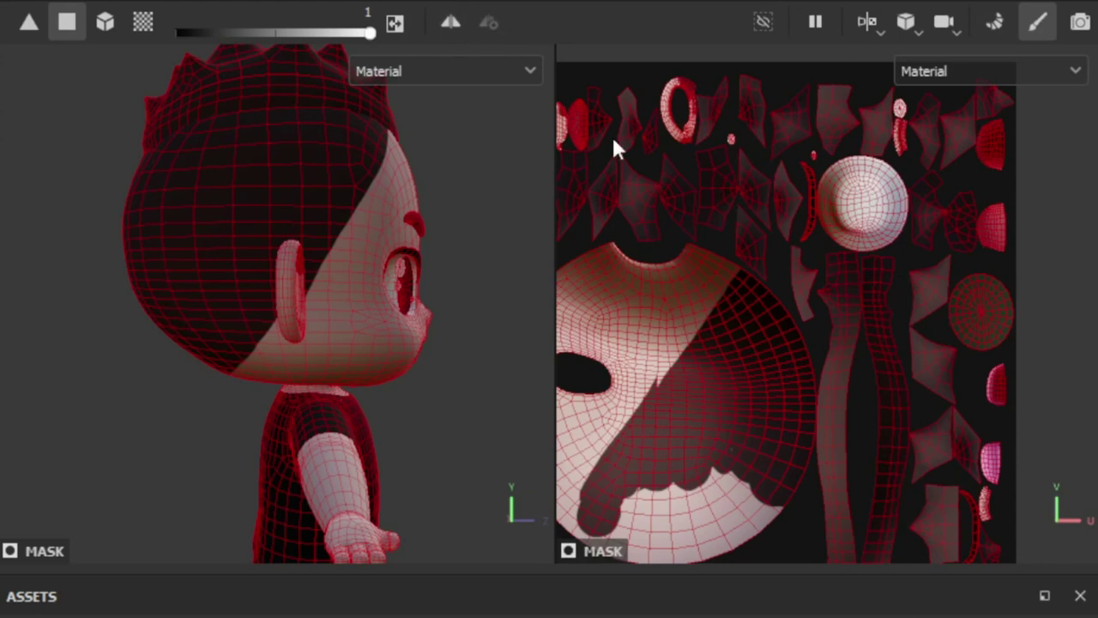
key("f")
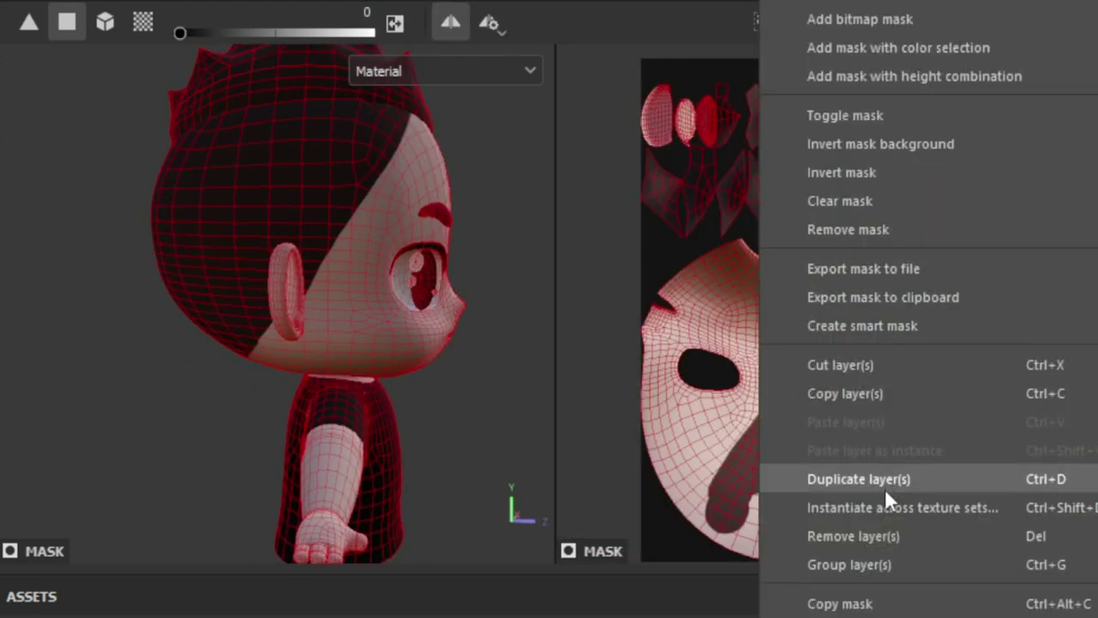
left_click(886, 483)
- Return to the Paint brush with softer, lower-opacity settings
key("1")
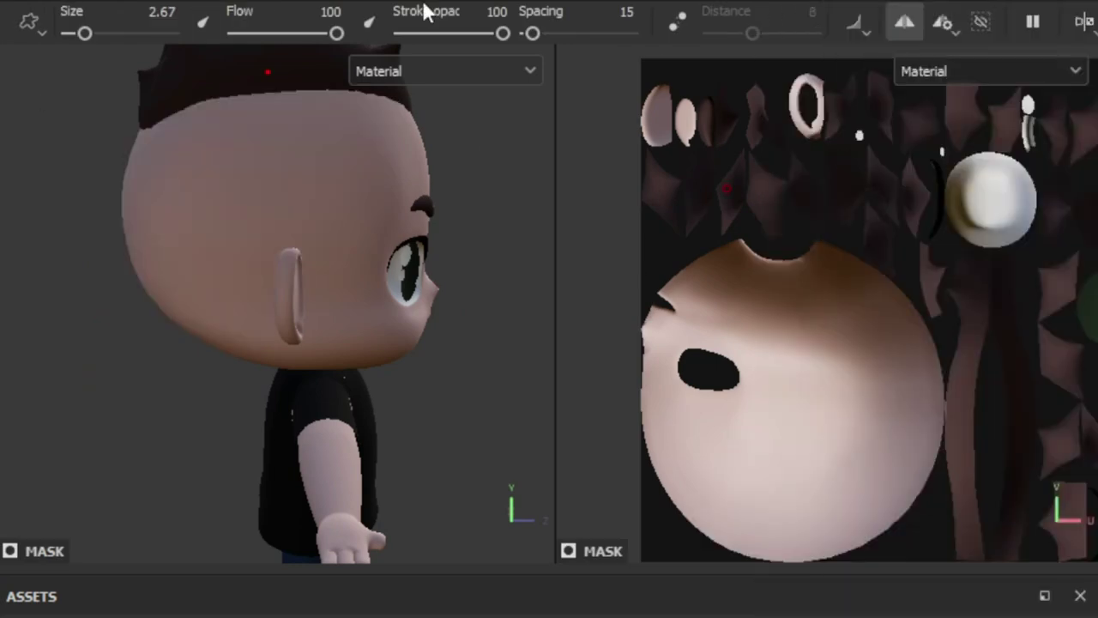
left_click(451, 33)
mouse_move(177, 434)
left_mouse_down("alt")
mouse_move(189, 270)
mouse_move(163, 478)
left_mouse_up("alt")
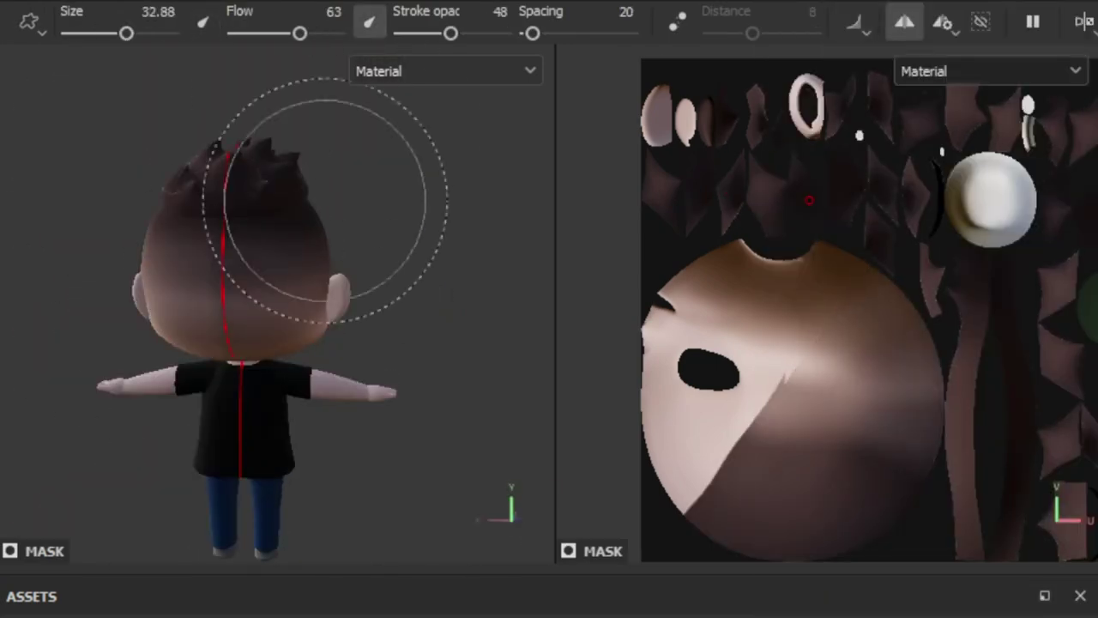
- Turn the view to the back of the head and set the brush size to about 15
left_click_drag(279, 222, 298, 199, "alt")
left_click_drag(532, 412, 579, 429, "alt")
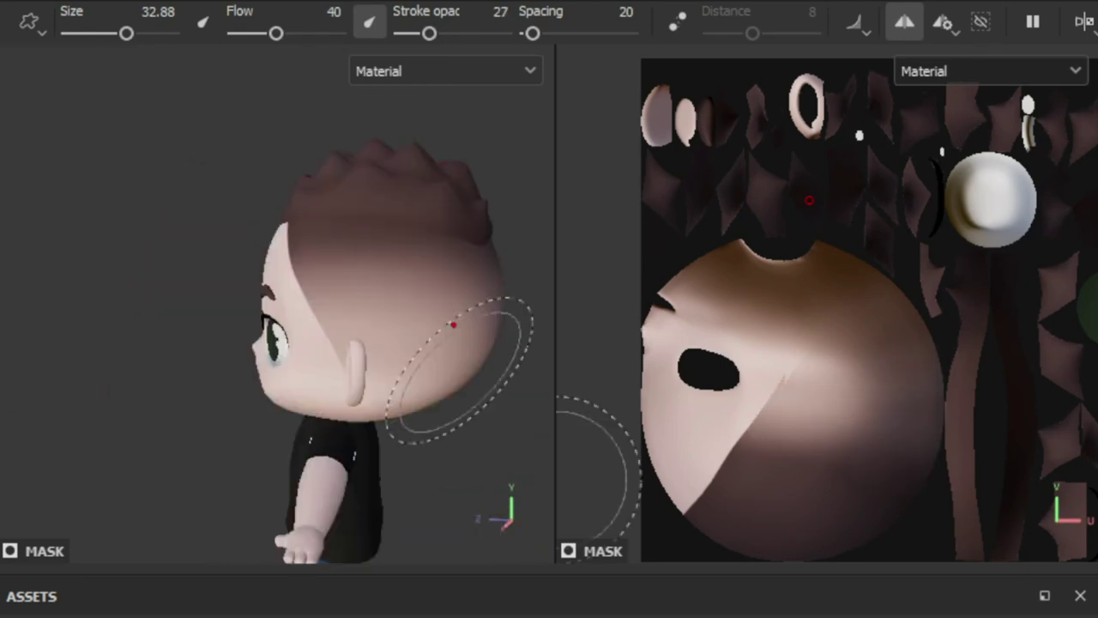
scroll(465, 245, "up", 2)
mouse_move(471, 478)
left_mouse_down("alt")
mouse_move(520, 418)
mouse_move(380, 380)
mouse_move(549, 411)
left_mouse_up("alt")
mouse_move(399, 185)
left_mouse_down("alt")
mouse_move(422, 269)
mouse_move(527, 265)
mouse_move(368, 306)
mouse_move(582, 356)
left_mouse_up("alt")
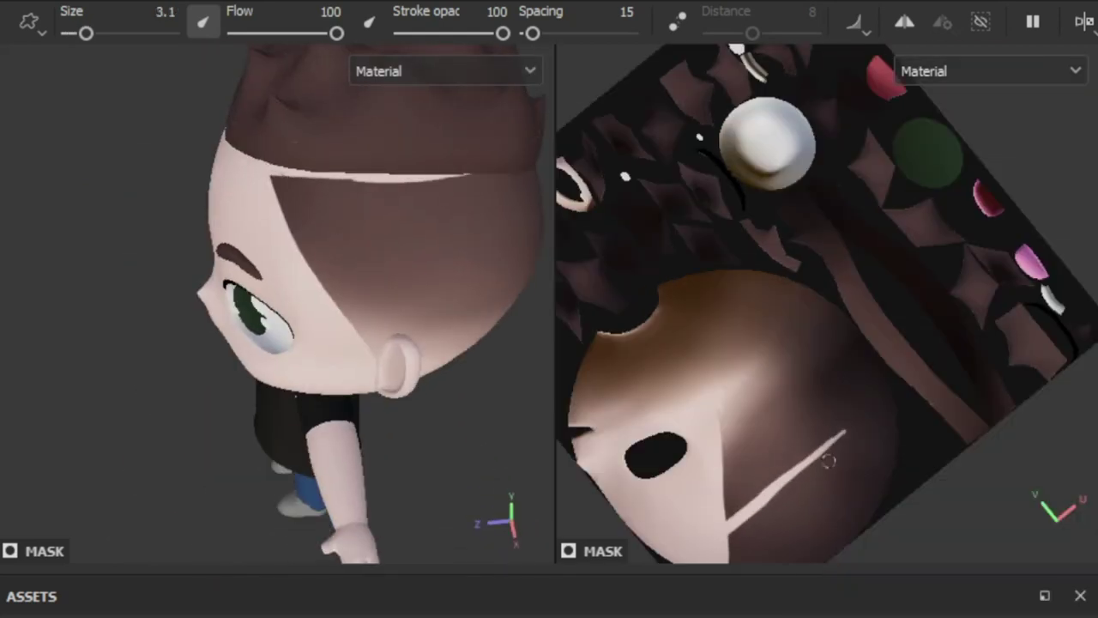
- Paint a light stroke across the hair near the forehead, then view the moustache area
mouse_move(394, 154)
left_mouse_down()
mouse_move(411, 164)
mouse_move(247, 220)
mouse_move(326, 340)
left_mouse_up()
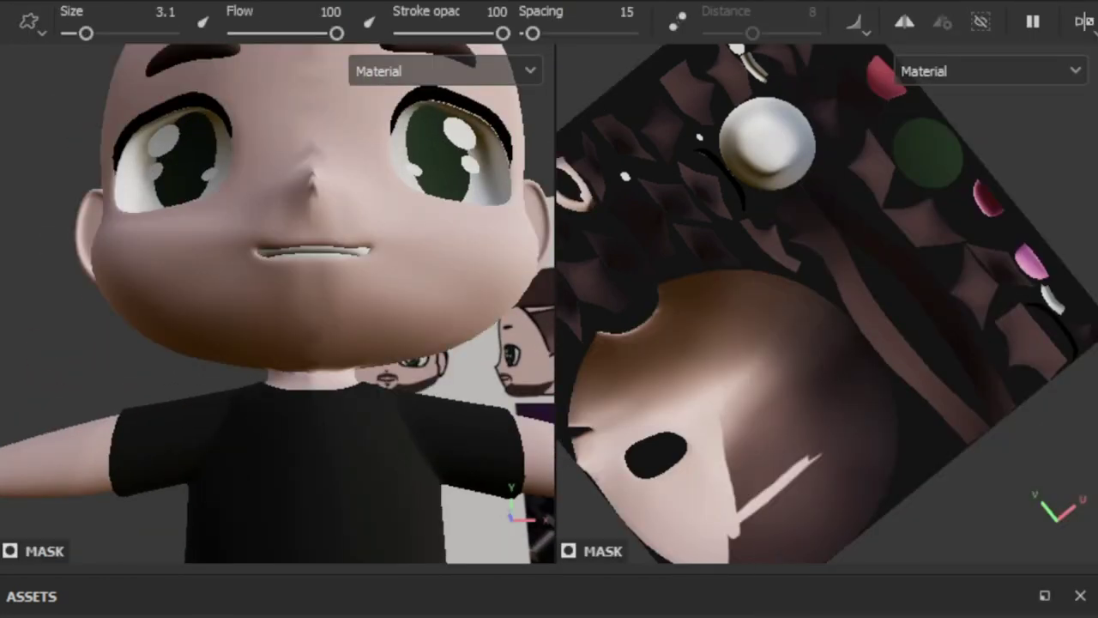
left_click_drag(344, 288, 333, 168, "alt")
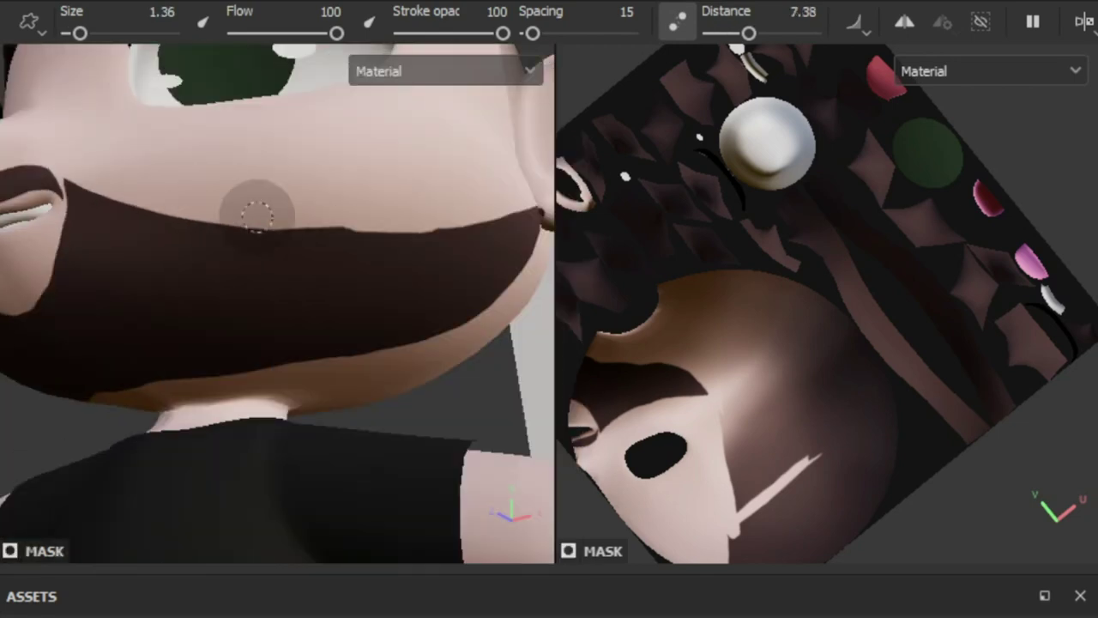
mouse_move(257, 215)
left_mouse_down("alt")
mouse_move(435, 168)
mouse_move(428, 203)
left_mouse_up("alt")
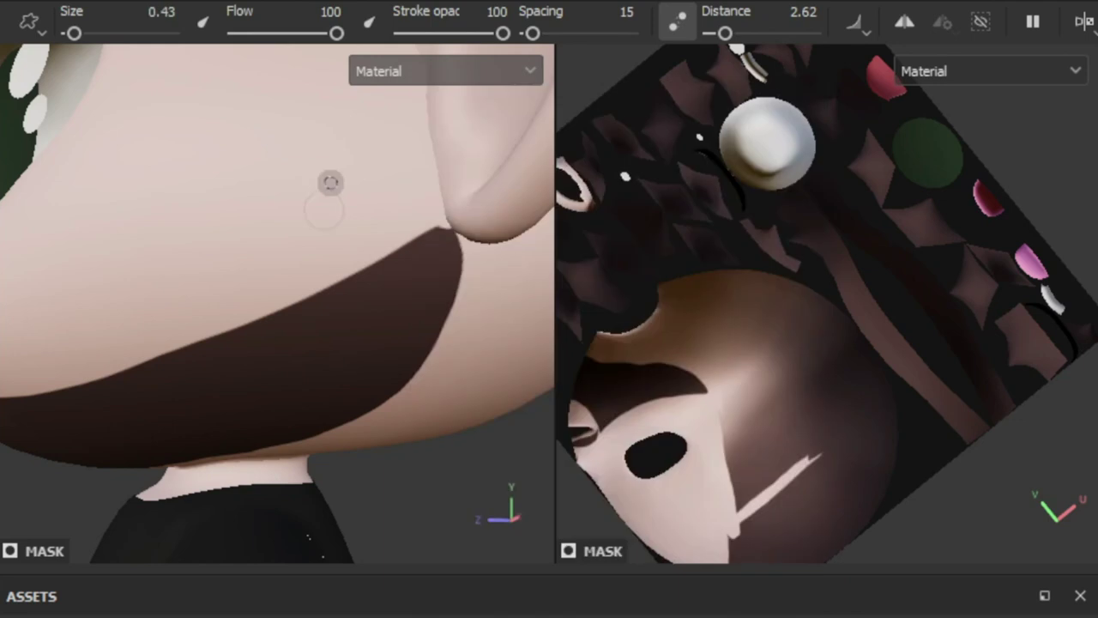
- Shrink the brush, raise lazy mouse Distance to about 4, and paint the beard under the chin
left_click_drag(725, 32, 735, 32)
left_click(731, 33)
mouse_move(429, 276)
left_mouse_down("alt")
mouse_move(385, 362)
mouse_move(308, 90)
mouse_move(283, 257)
left_mouse_up("alt")
mouse_move(241, 347)
right_mouse_down("ctrl")
mouse_move(283, 346)
mouse_move(225, 357)
right_mouse_up("ctrl")
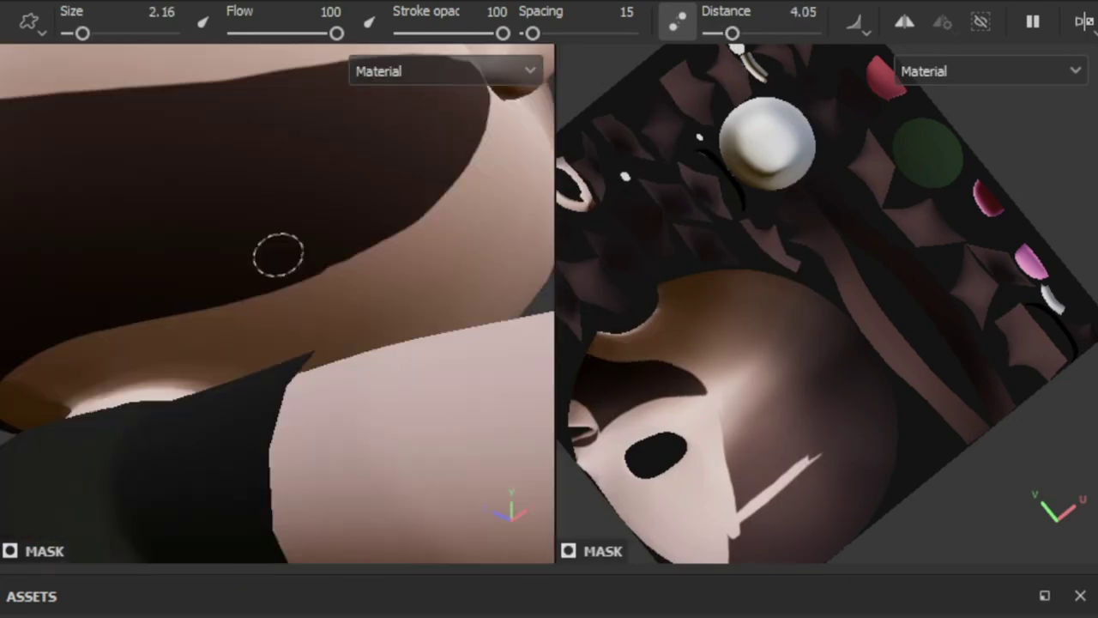
key("f")
scroll(225, 357, "up", 5)
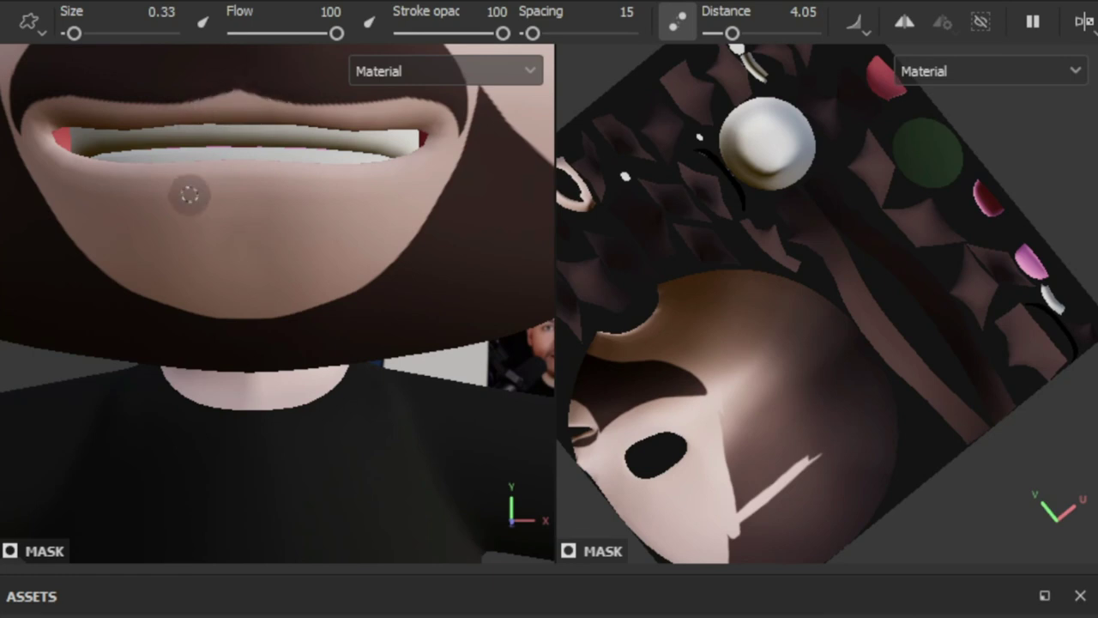
key("f")
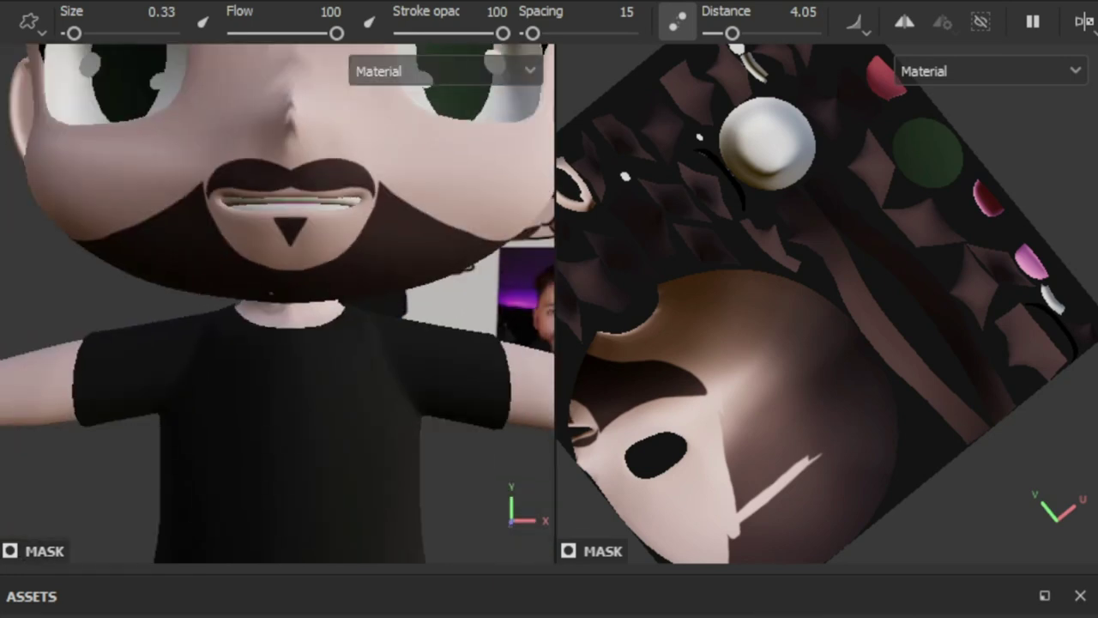
scroll(300, 233, "up", 5)
key("f")
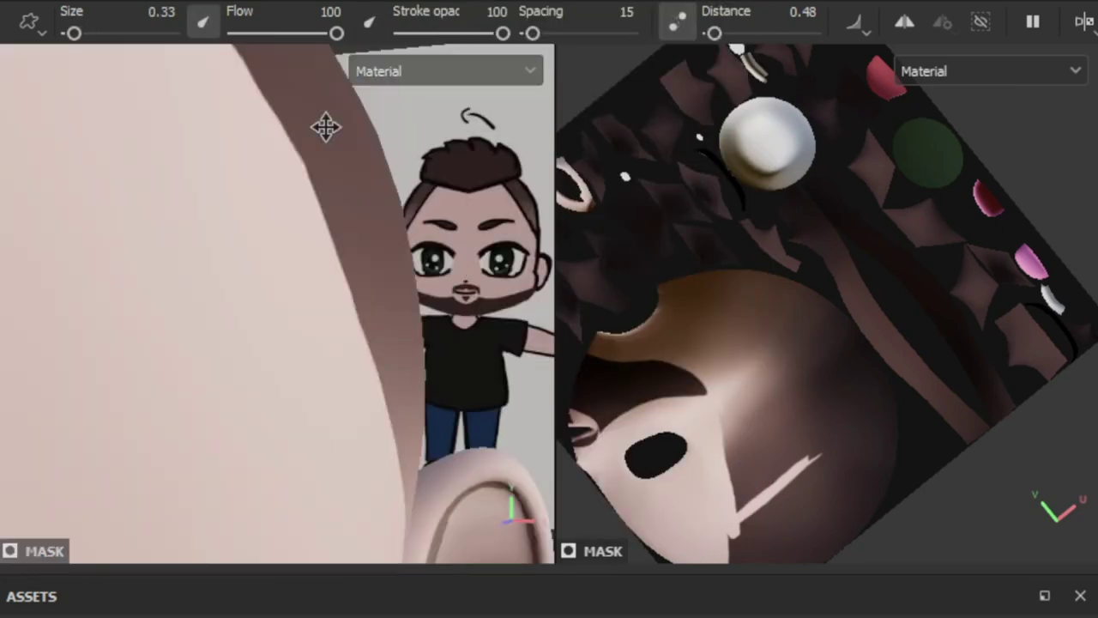
- Paint a dark crease inside the ear and shade across the hair
left_click_drag(383, 230, 310, 256)
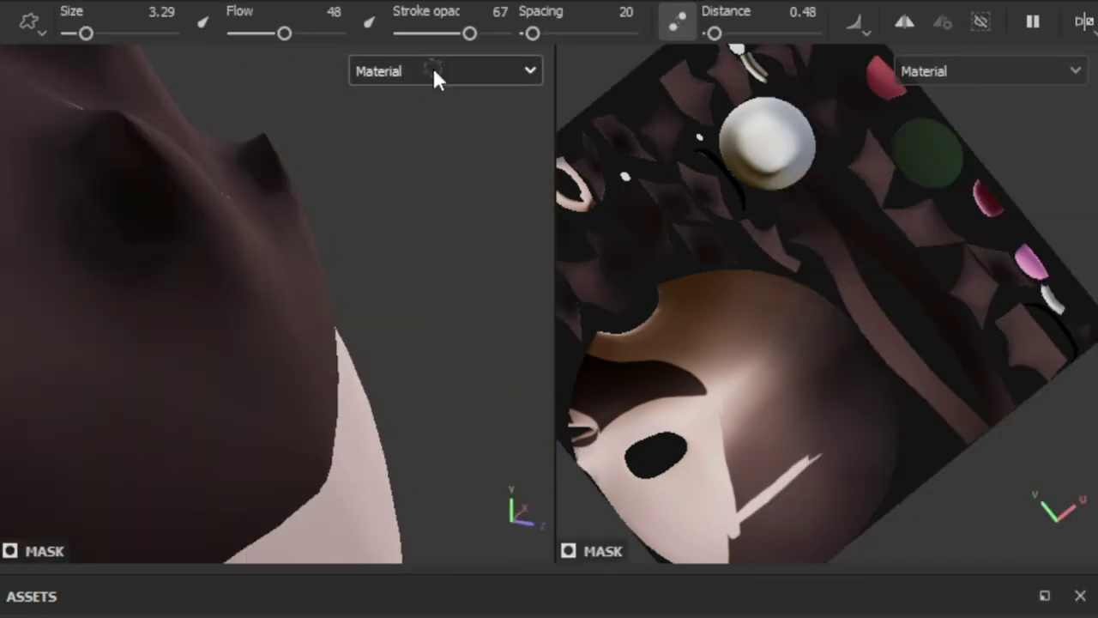
left_click_drag(455, 253, 377, 296, "alt")
mouse_move(403, 186)
left_mouse_down("alt")
mouse_move(532, 139)
mouse_move(266, 387)
left_mouse_up("alt")
left_click_drag(382, 496, 245, 303, "alt")
mouse_move(246, 303)
right_mouse_down("alt")
mouse_move(429, 377)
mouse_move(380, 387)
right_mouse_up("alt")
mouse_move(380, 387)
left_mouse_down("alt")
mouse_move(440, 233)
mouse_move(255, 191)
mouse_move(319, 144)
mouse_move(290, 144)
mouse_move(319, 179)
left_mouse_up("alt")
- Lower flow and opacity for softer hair shading, checking Base color versus material view
mouse_move(380, 306)
left_mouse_down("alt")
mouse_move(110, 215)
mouse_move(280, 240)
left_mouse_up("alt")
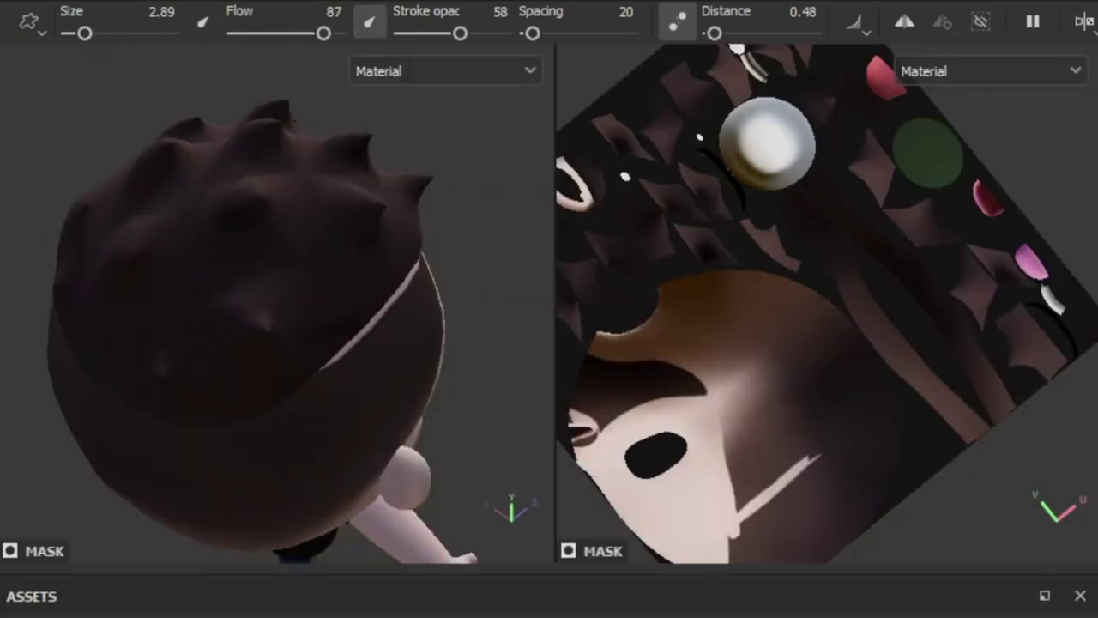
key("c")
mouse_move(280, 241)
left_mouse_down("alt")
mouse_move(409, 386)
mouse_move(314, 332)
mouse_move(291, 284)
left_mouse_up("alt")
key("m")
mouse_move(292, 284)
right_mouse_down("alt")
mouse_move(284, 203)
mouse_move(314, 237)
right_mouse_up("alt")
key("c")
mouse_move(314, 237)
left_mouse_down("alt")
mouse_move(523, 368)
mouse_move(384, 189)
mouse_move(448, 262)
mouse_move(405, 298)
mouse_move(380, 351)
mouse_move(243, 314)
left_mouse_up("alt")
key("m")
- Switch to the Polygon Fill tool and fit the texture sheet in view
key("4")
key("f")
scroll(620, 232, "up", 2)
scroll(759, 434, "up", 3)
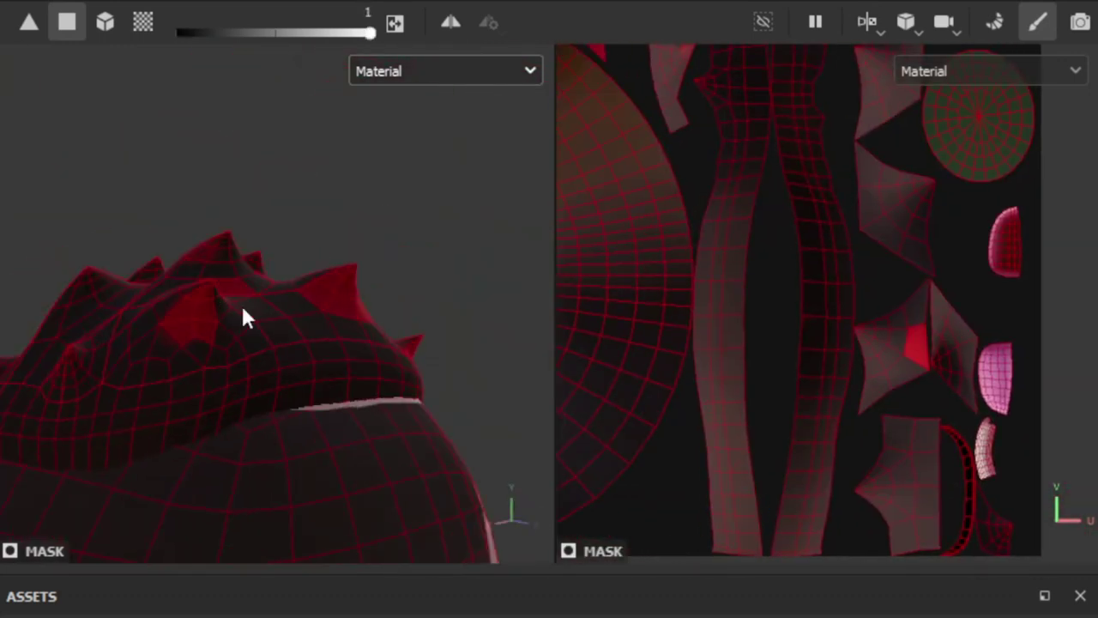
- Box-select faces on the texture sheet and frame the spiky hair cap from above
left_click_drag(949, 230, 993, 307)
left_click_drag(343, 449, 190, 206, "alt")
mouse_move(271, 244)
left_mouse_down("alt")
mouse_move(392, 134)
mouse_move(380, 335)
mouse_move(257, 326)
mouse_move(484, 171)
mouse_move(386, 286)
mouse_move(397, 294)
mouse_move(306, 334)
mouse_move(431, 448)
left_mouse_up("alt")
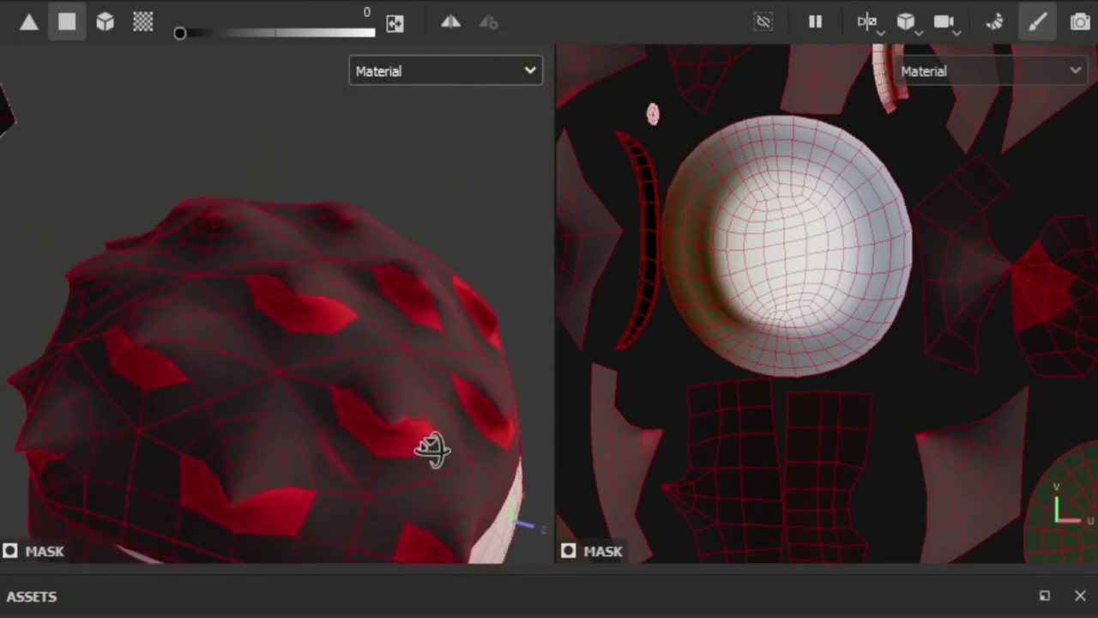
scroll(326, 183, "up", 5)
left_click_drag(326, 183, 362, 194, "alt")
mouse_move(362, 193)
middle_mouse_down("alt")
mouse_move(446, 238)
mouse_move(549, 206)
middle_mouse_up("alt")
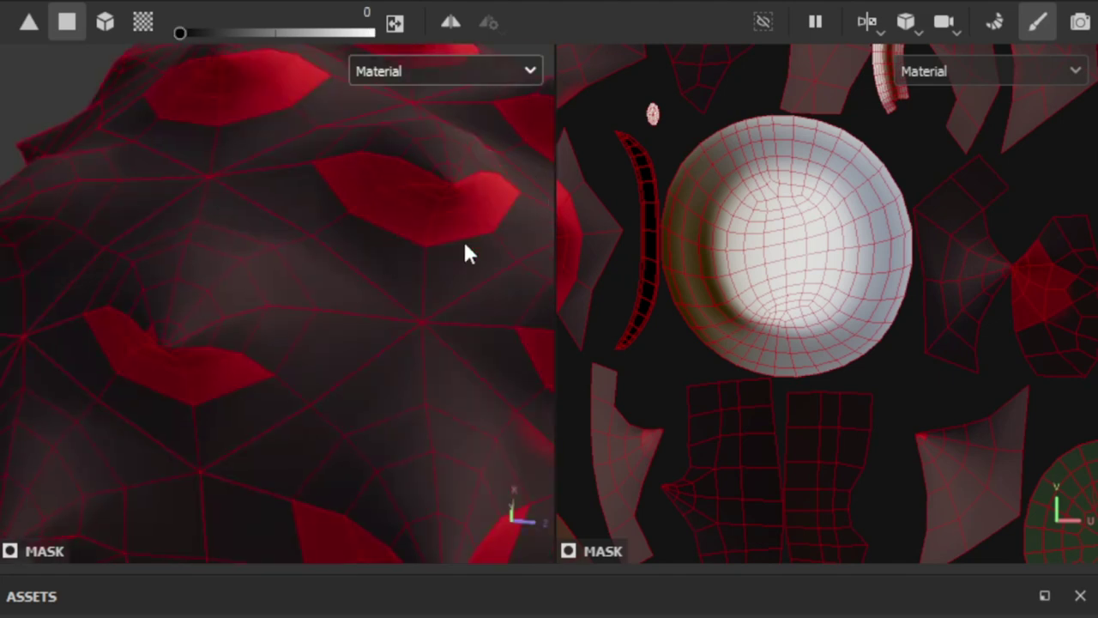
- Mark the hair spike faces for painting and frame a side view of the cap
left_click_drag(549, 206, 234, 360, "alt")
scroll(394, 265, "up", 3)
middle_click_drag(379, 265, 510, 111, "alt")
mouse_move(510, 111)
left_mouse_down("alt")
mouse_move(370, 149)
mouse_move(221, 246)
mouse_move(269, 94)
mouse_move(108, 147)
left_mouse_up("alt")
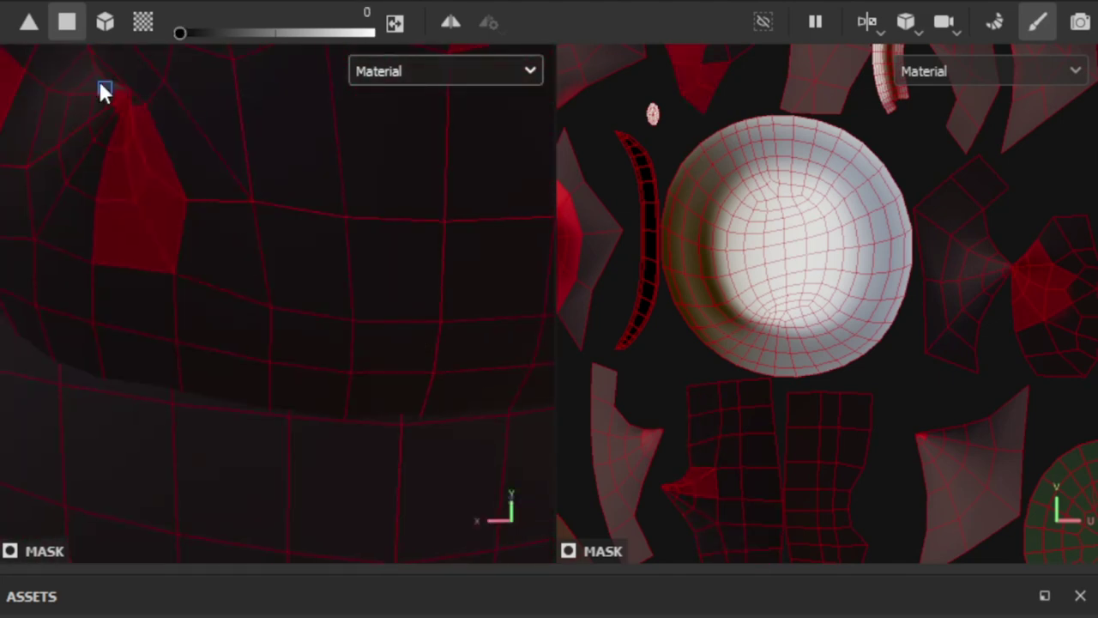
scroll(108, 146, "down", 5)
middle_click_drag(109, 146, 331, 267, "alt")
mouse_move(331, 266)
left_mouse_down("alt")
mouse_move(526, 341)
mouse_move(167, 252)
mouse_move(180, 179)
mouse_move(253, 332)
mouse_move(206, 343)
left_mouse_up("alt")
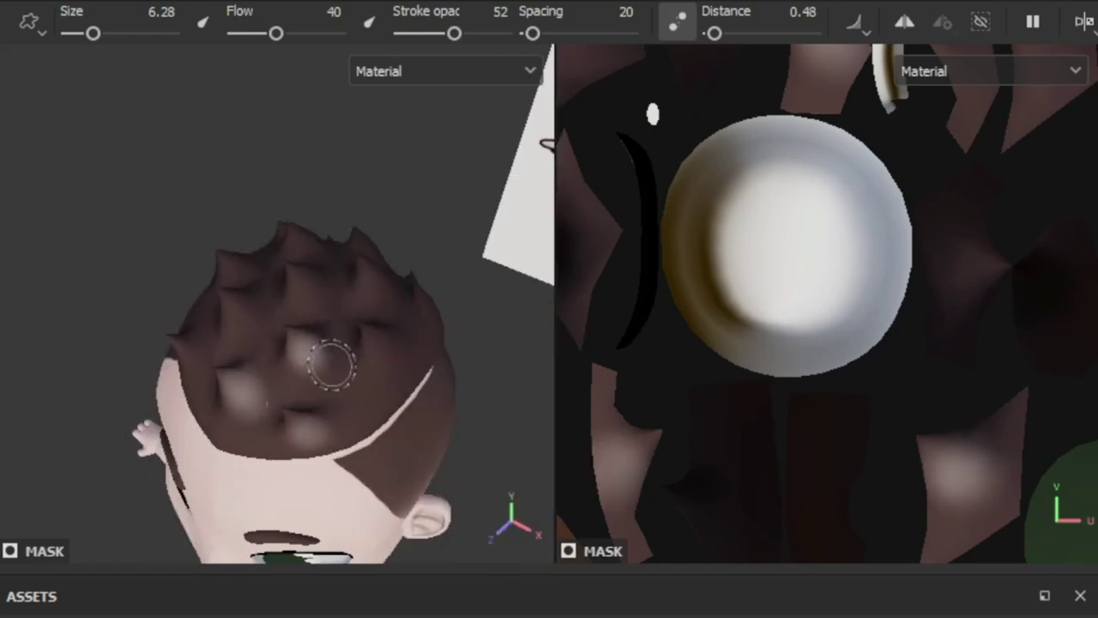
- Review the hair highlights around the head and switch to flat base colour view
mouse_move(382, 339)
left_mouse_down("alt")
mouse_move(458, 363)
mouse_move(309, 360)
mouse_move(318, 303)
mouse_move(382, 382)
mouse_move(454, 294)
mouse_move(641, 349)
left_mouse_up("alt")
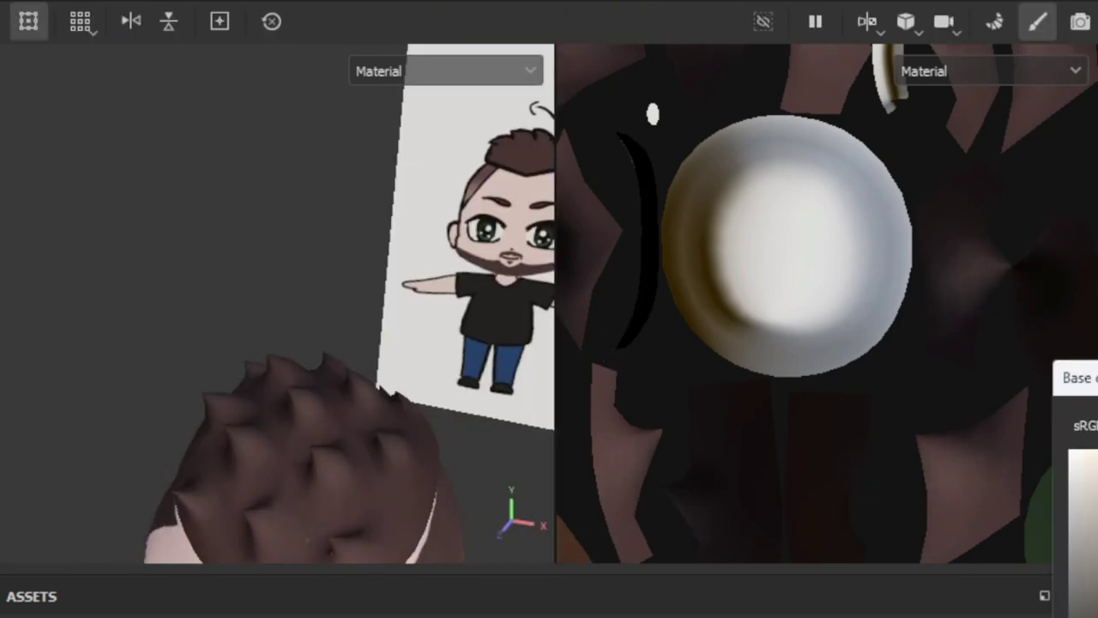
left_click_drag(380, 471, 456, 335, "alt")
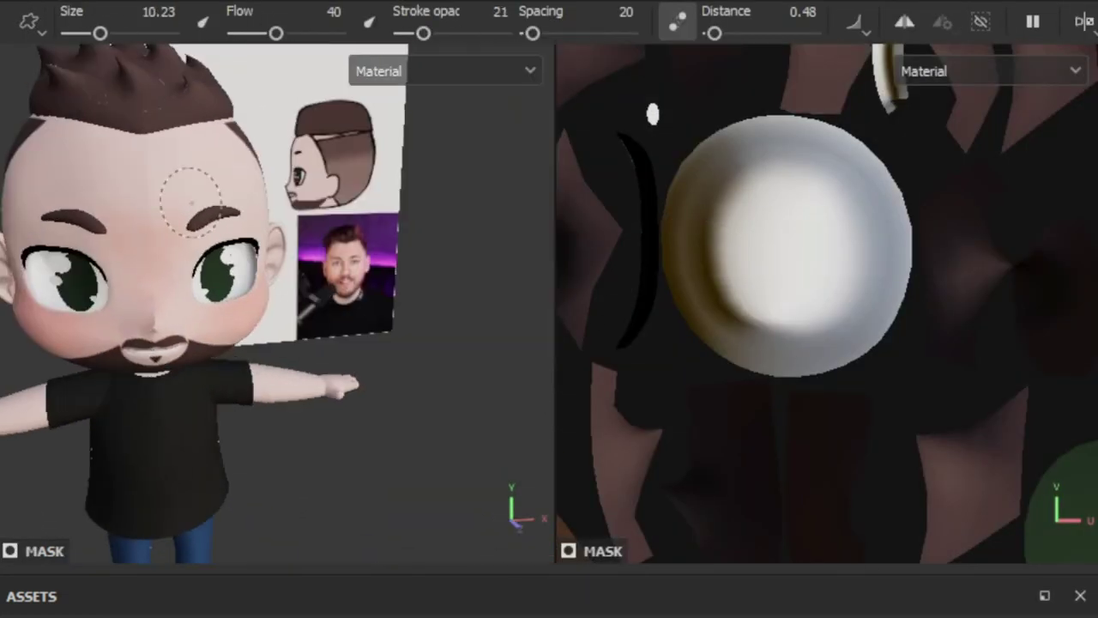
mouse_move(184, 184)
left_mouse_down("alt")
mouse_move(241, 440)
mouse_move(167, 233)
left_mouse_up("alt")
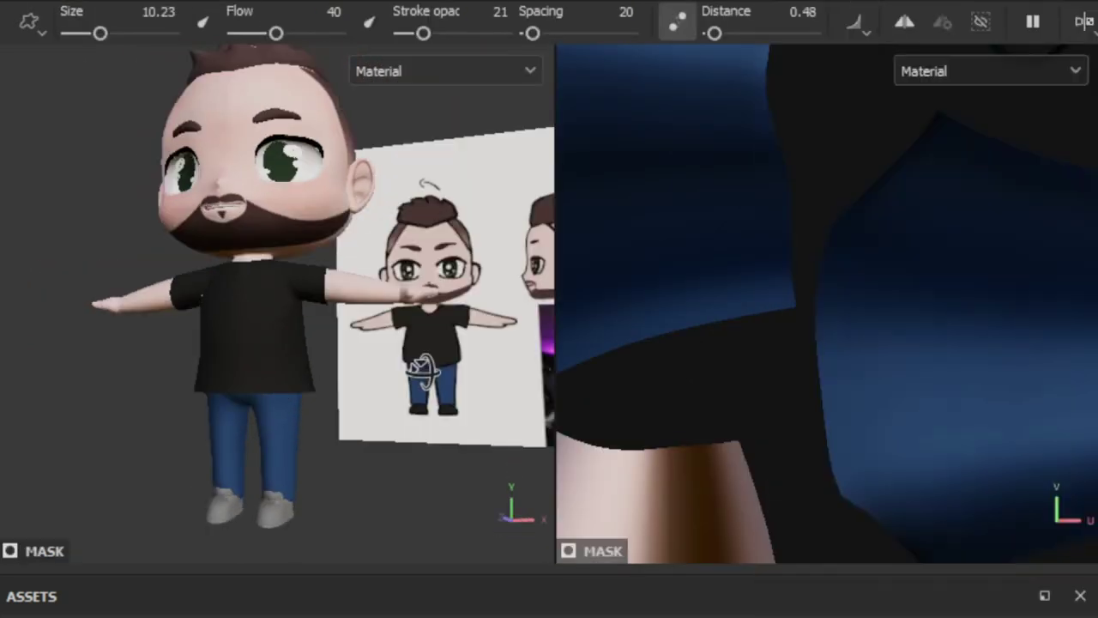
left_click(417, 188)
- Turn on mirrored painting symmetry and move in close to the shirt
left_click_drag(295, 369, 289, 363, "alt")
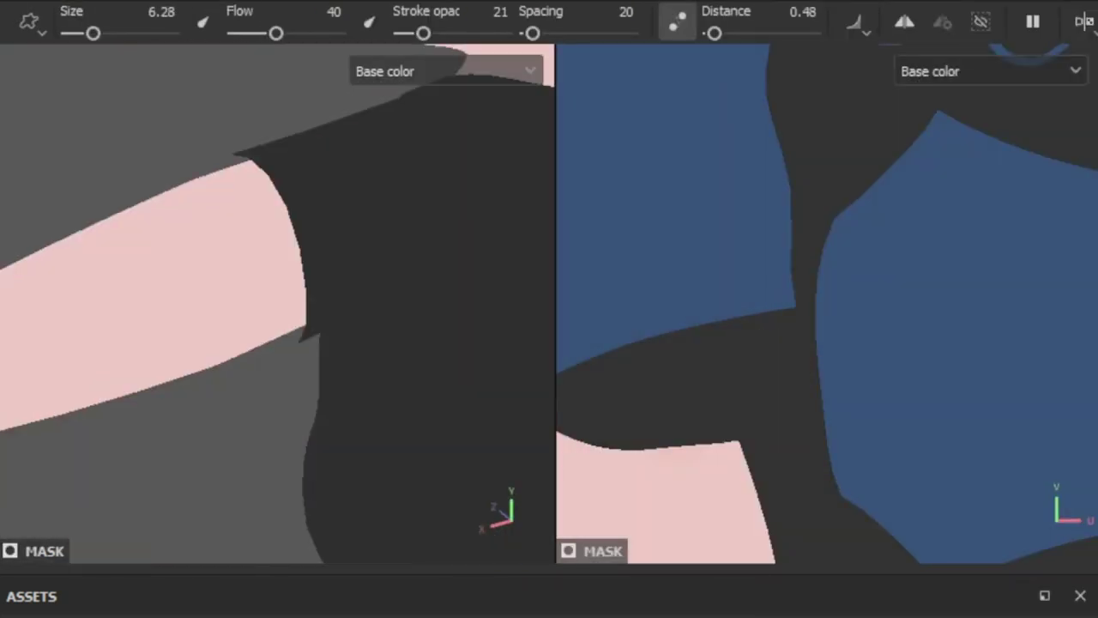
left_click(903, 26)
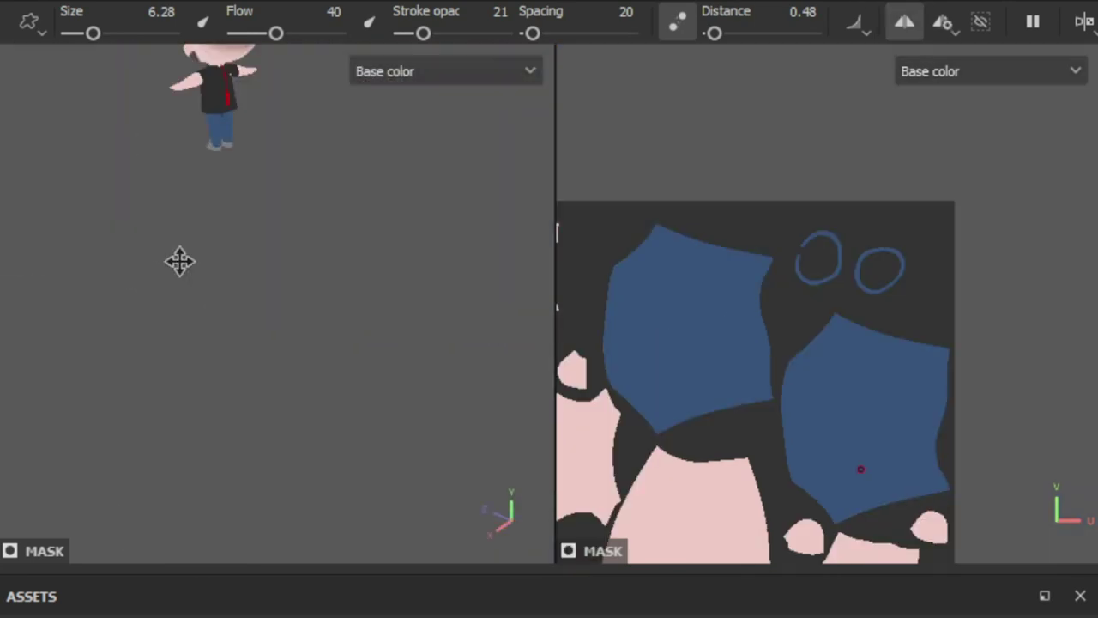
left_click_drag(179, 263, 423, 242, "alt")
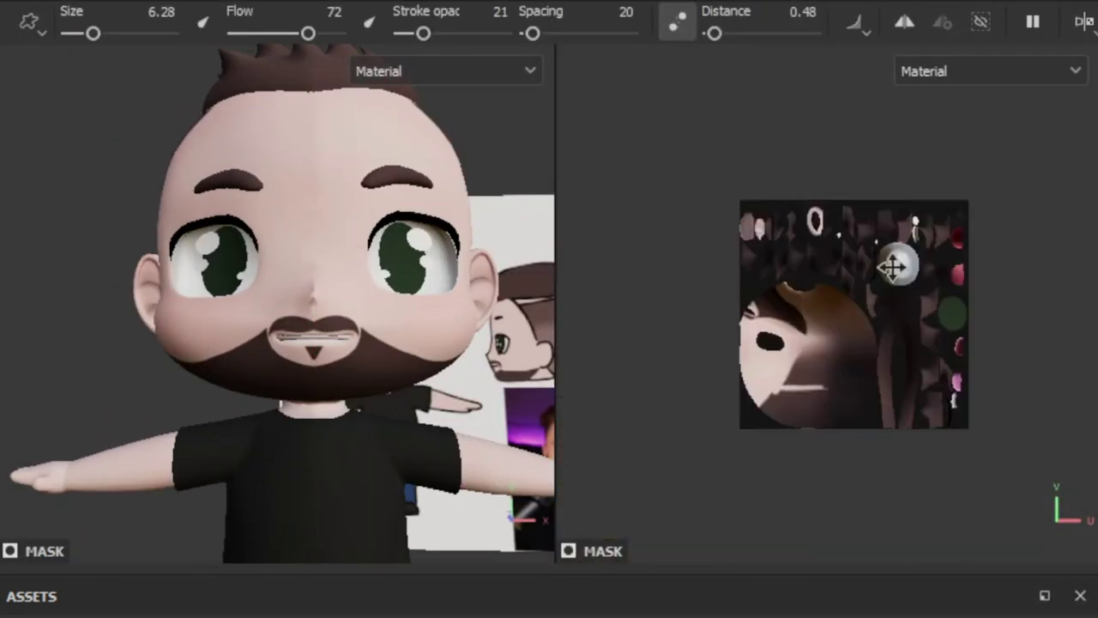
- Compare base colour and material views, then frame the character's eye from the front
key("c")
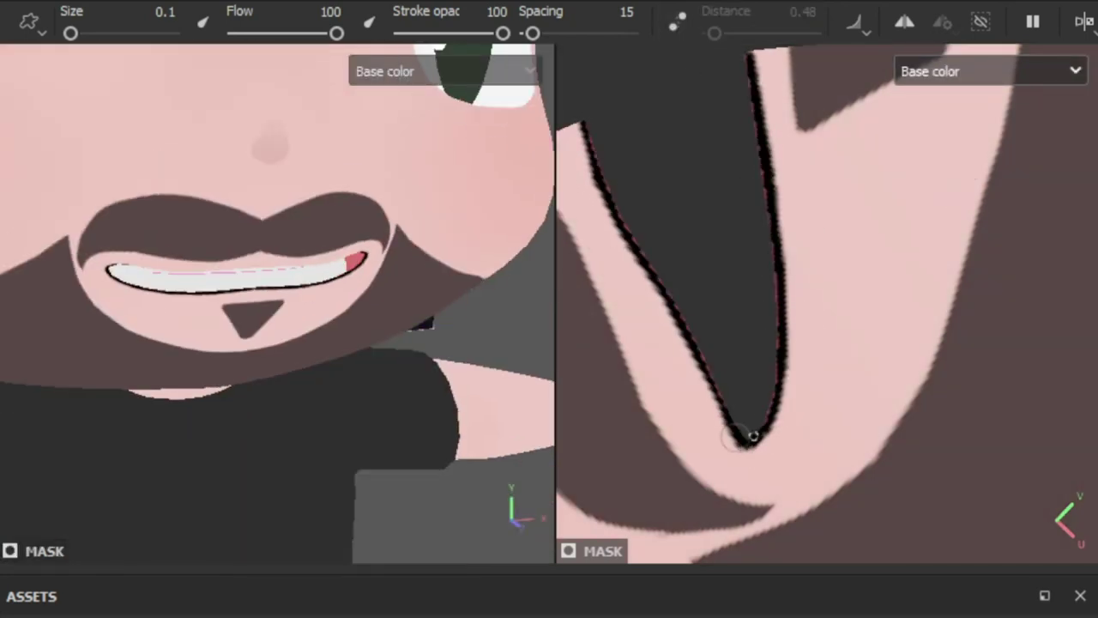
key("m")
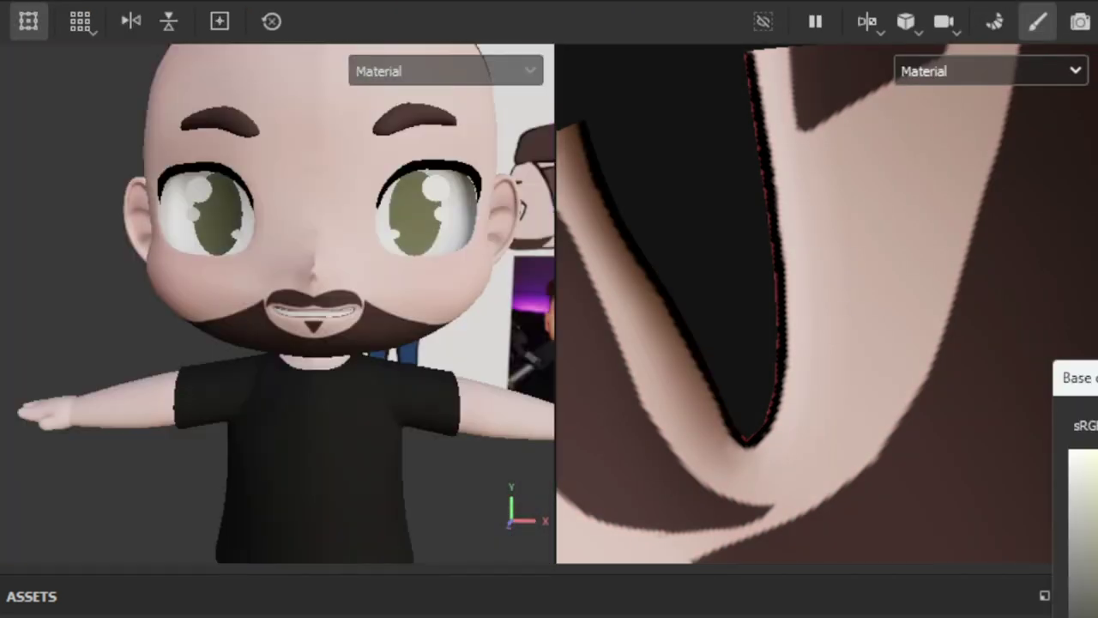
scroll(855, 412, "down", 5)
scroll(739, 343, "up", 5)
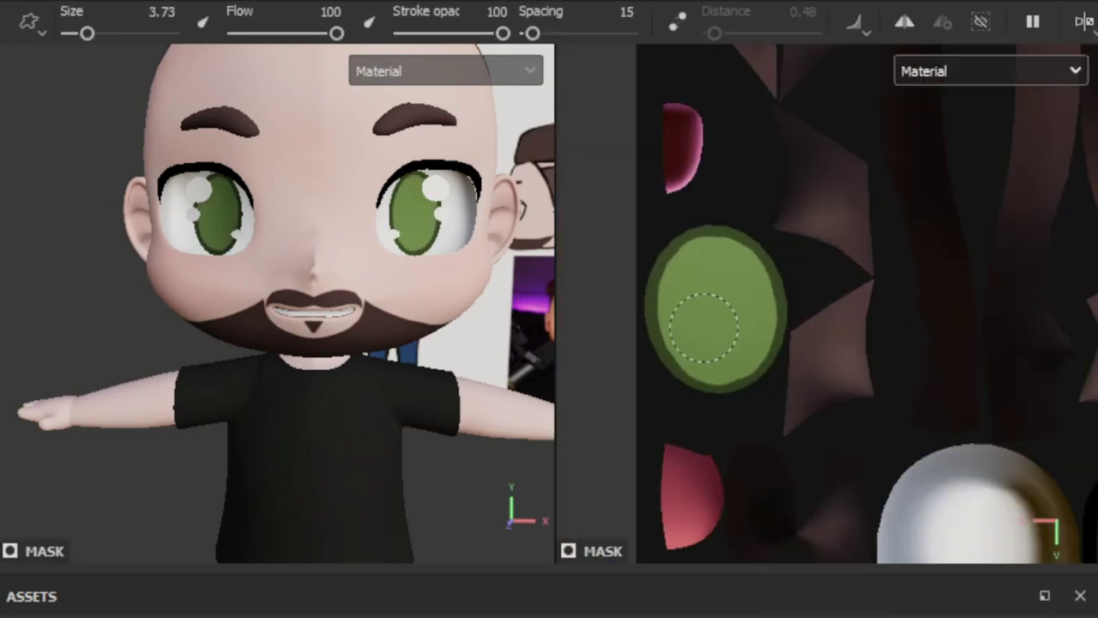
key("f")
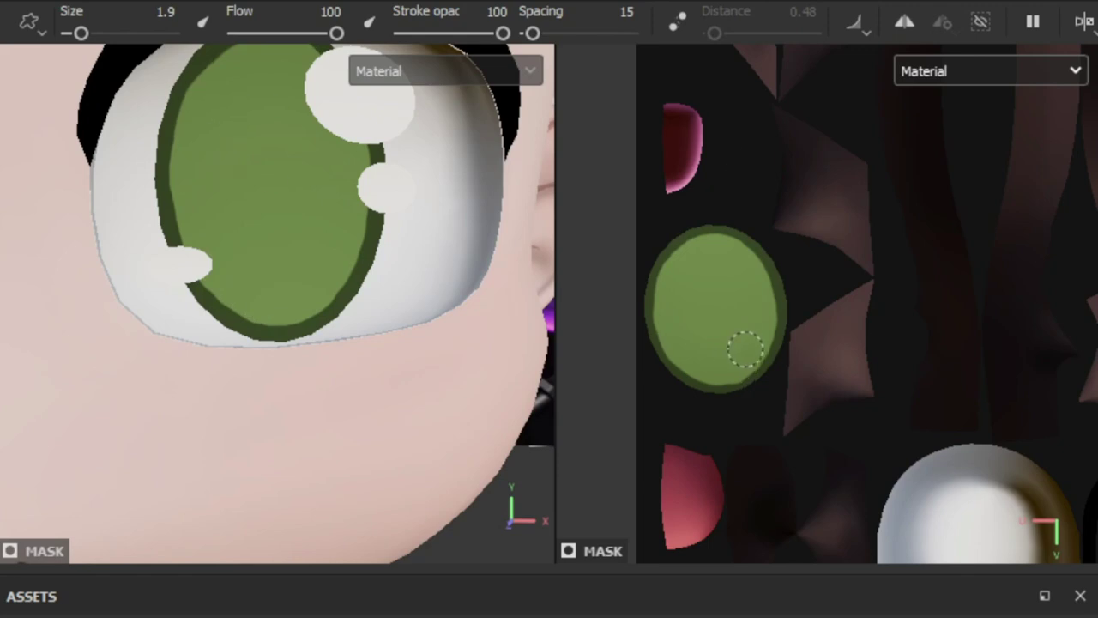
scroll(310, 294, "down", 3)
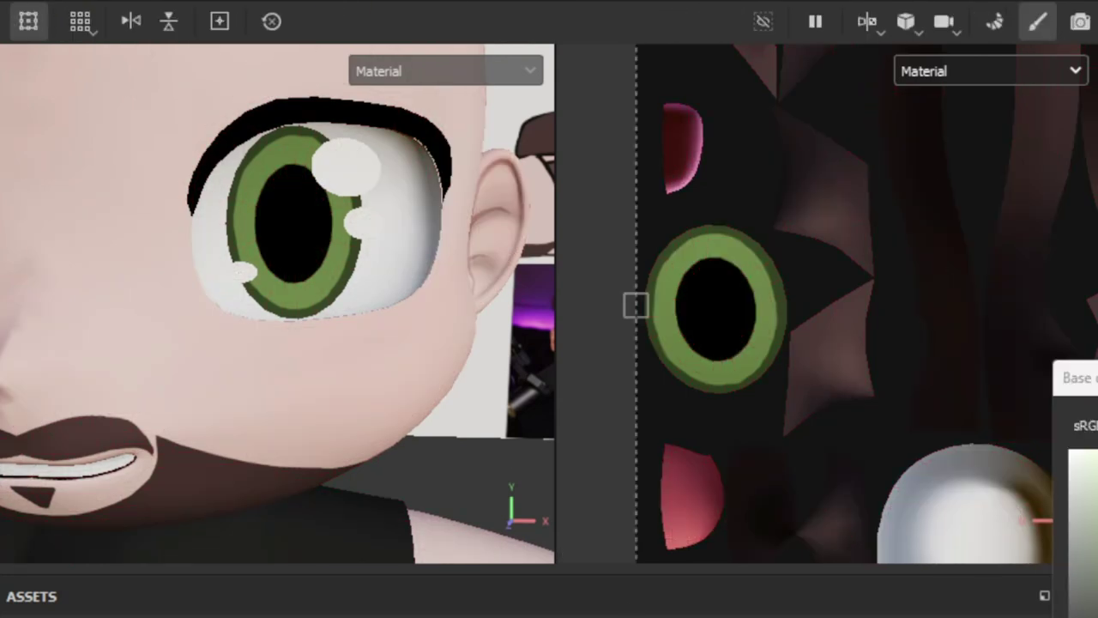
left_click_drag(298, 321, 361, 322, "alt")
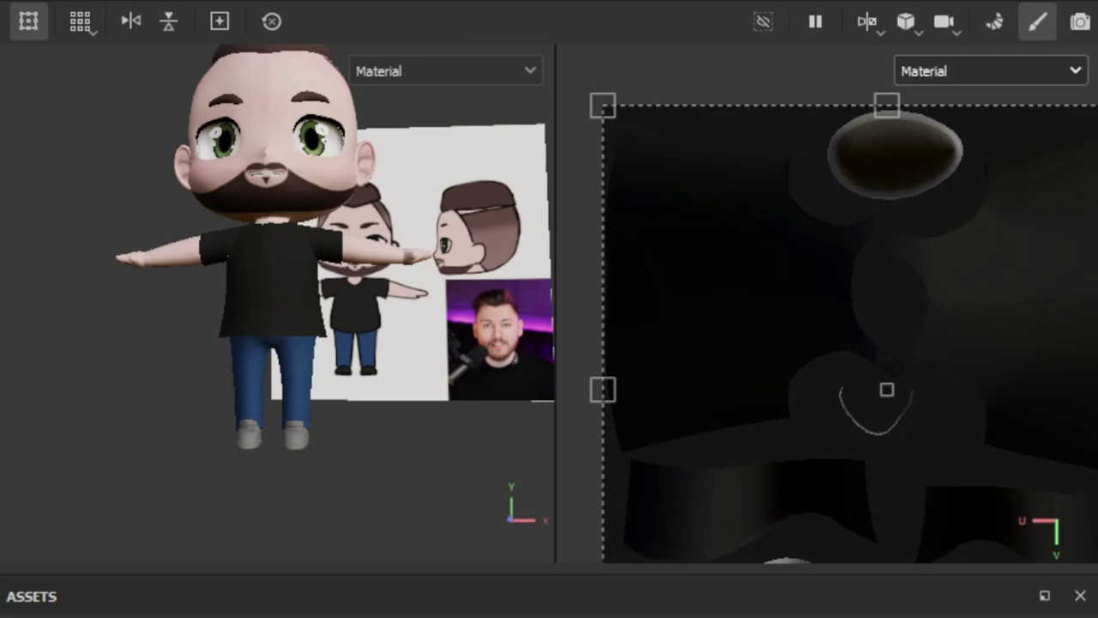
- Import Download (4).jpg as a texture and shrink it into a small print on the shirt
left_click(1029, 170)
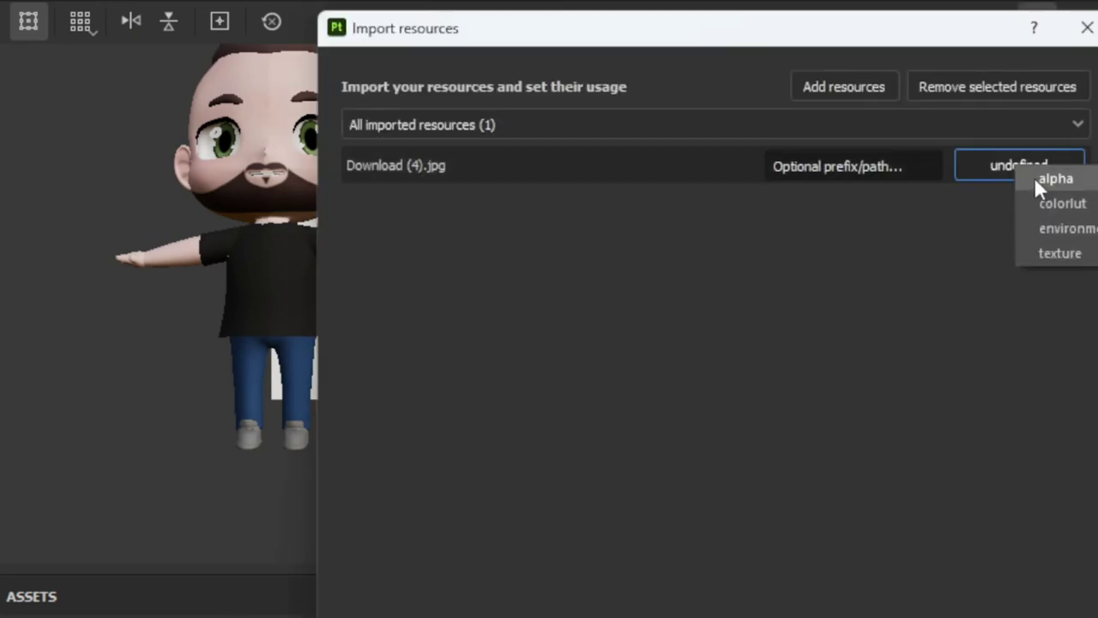
left_click(1057, 252)
left_click_drag(929, 378, 962, 163)
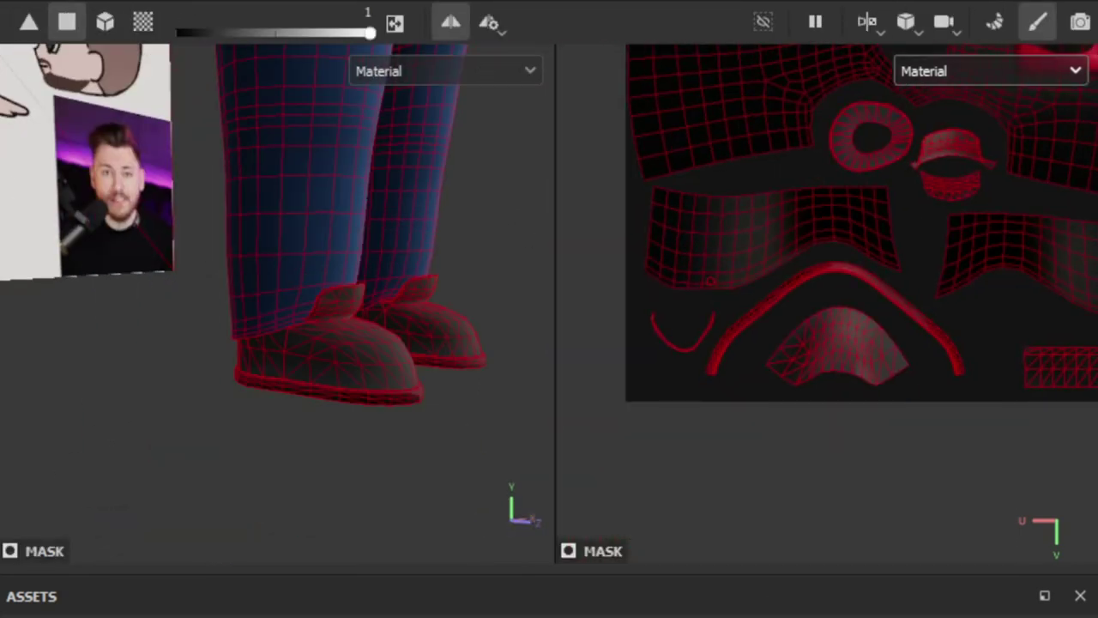
- Zoom the texture view in on the shoe and set the paint colour to light grey
scroll(831, 341, "up", 2)
left_click_drag(606, 412, 668, 380)
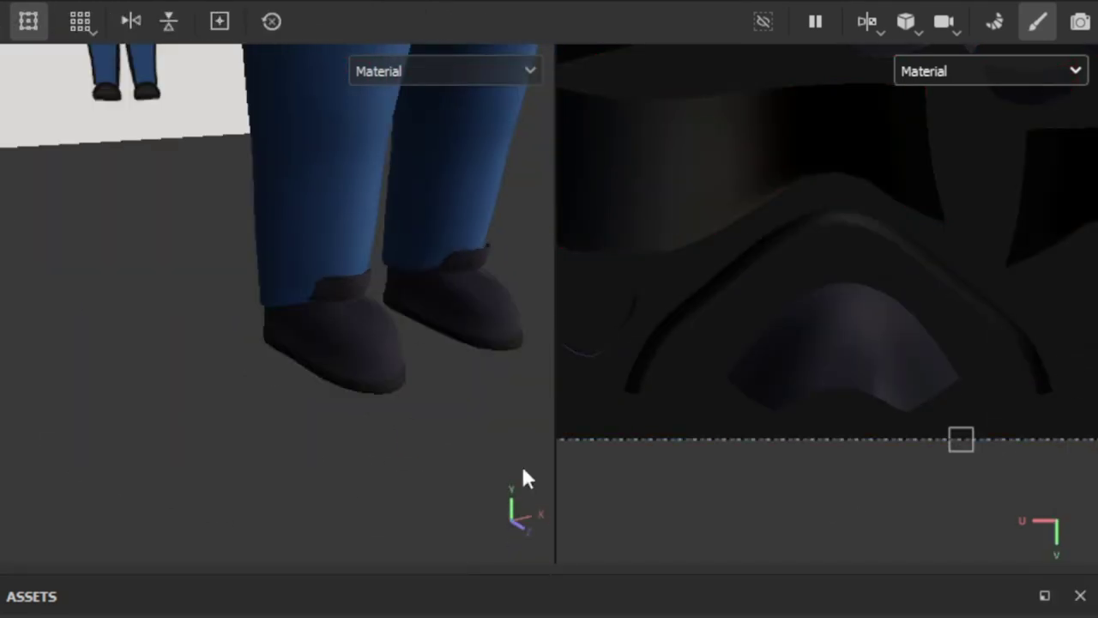
left_click_drag(1088, 573, 1072, 520)
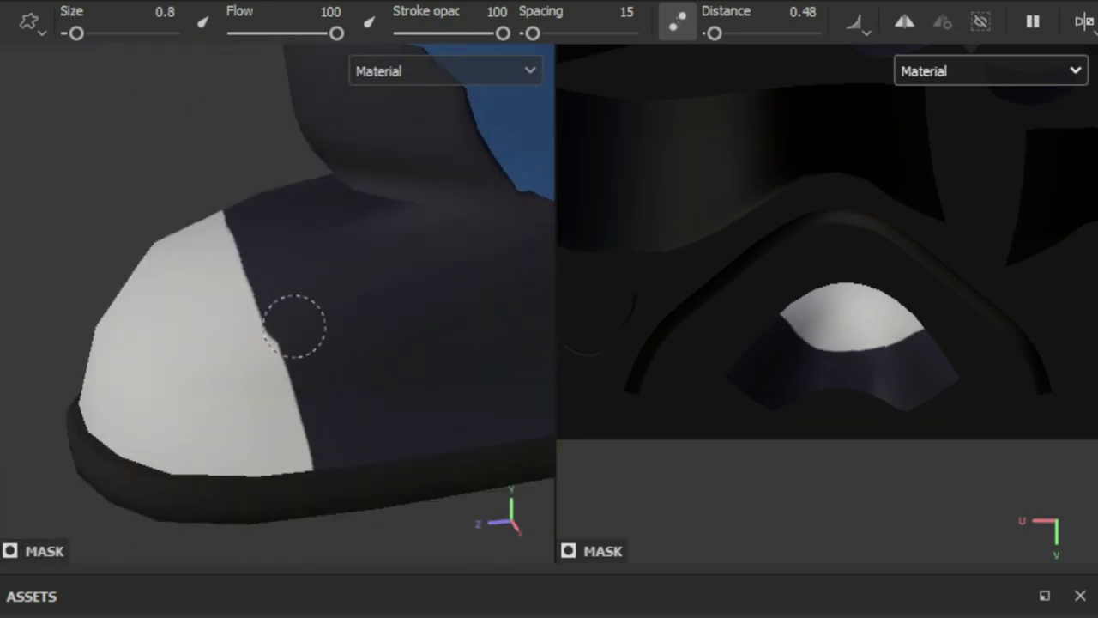
- Orbit to view the shoe top from above, then enlarge the Assets area to browse alpha shapes
left_click_drag(293, 326, 84, 427, "alt")
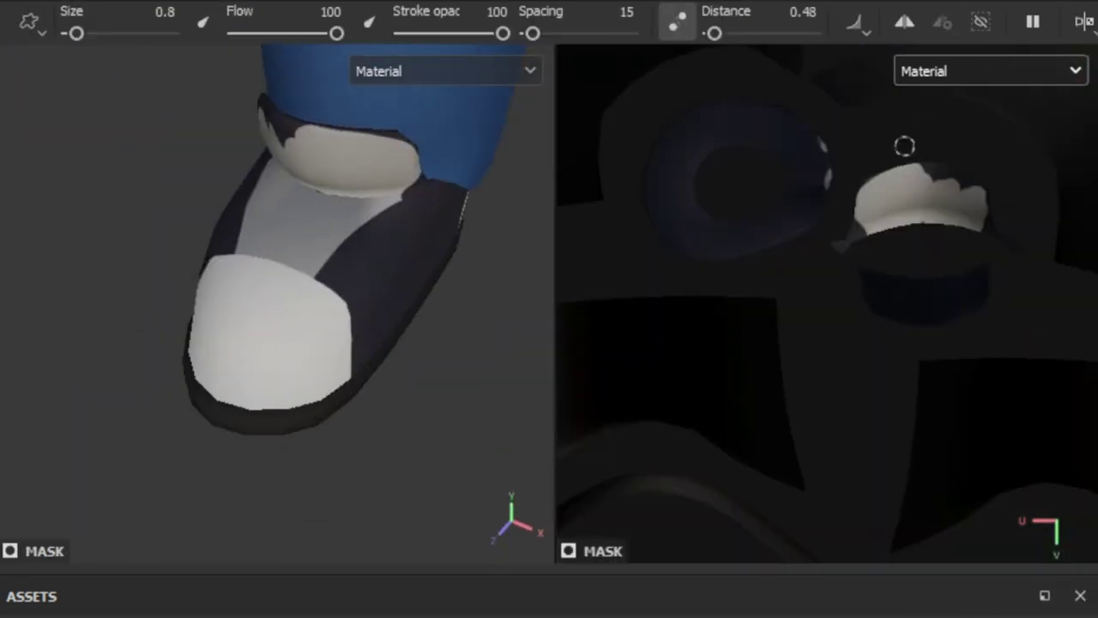
scroll(938, 314, "down", 2)
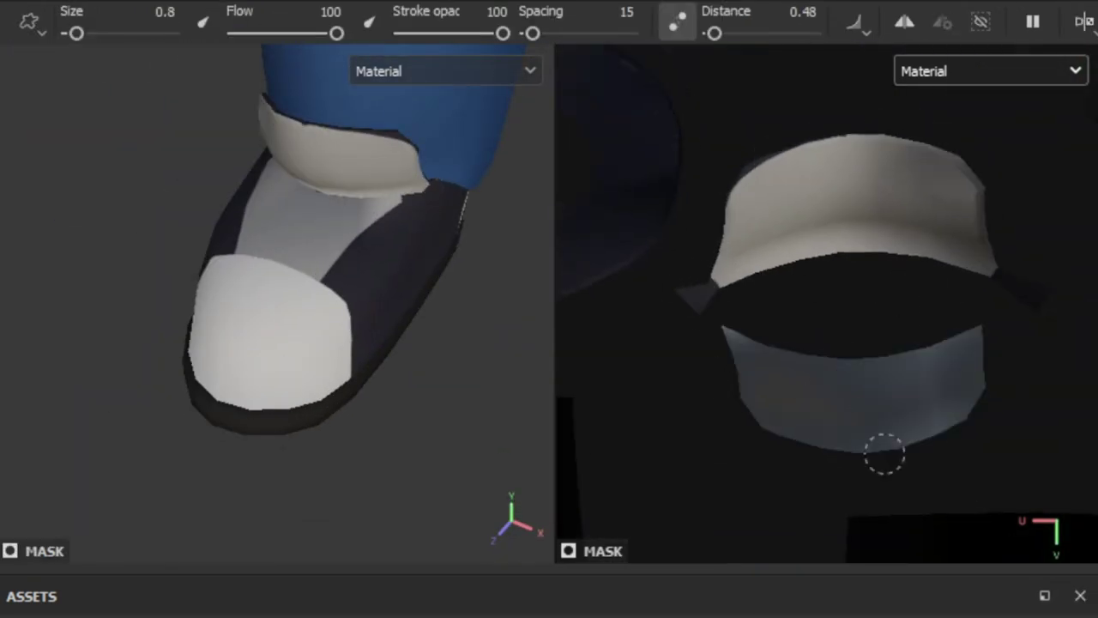
scroll(892, 289, "down", 5)
scroll(671, 304, "up", 10)
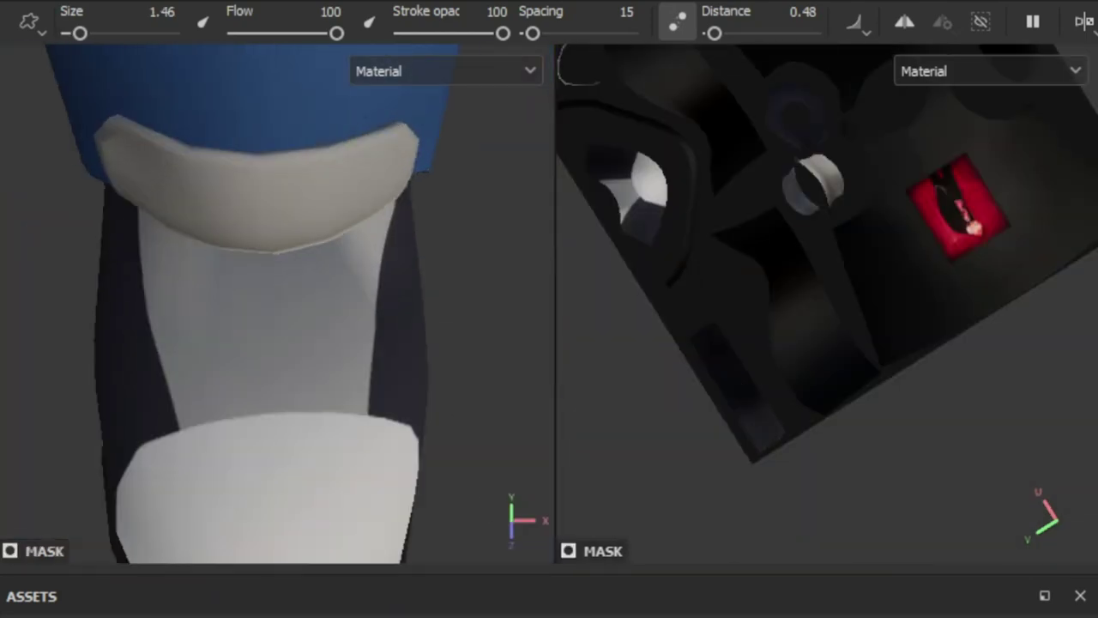
left_click_drag(782, 576, 783, 325)
scroll(1038, 463, "down", 5)
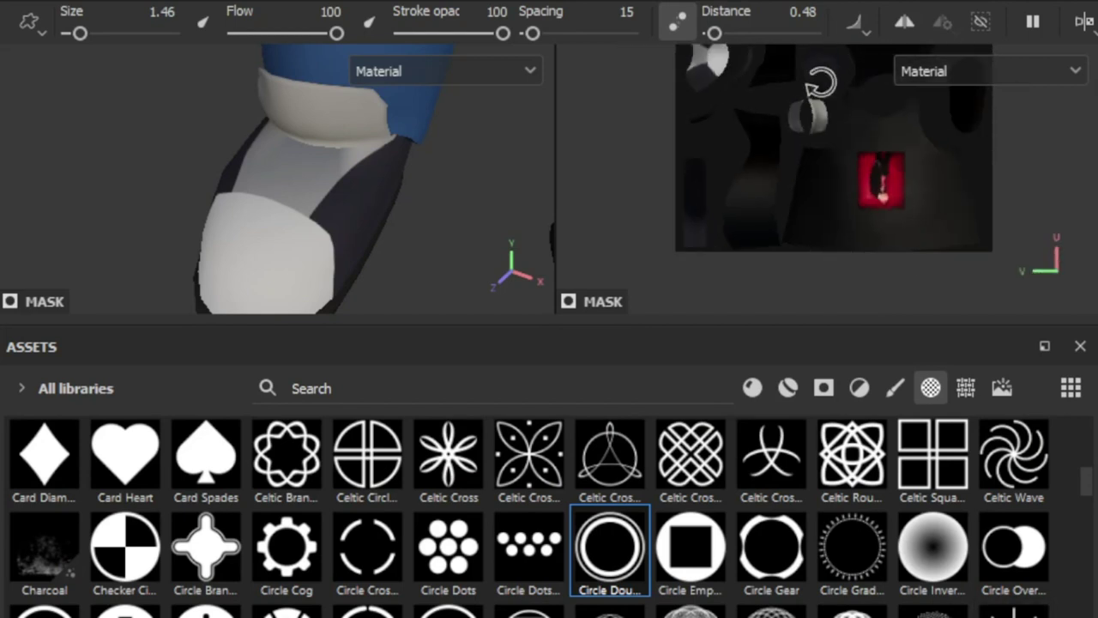
- Shrink the brush size to 0.44, undo the last circle stamps, and orbit to the shoe straps
left_click_drag(79, 34, 74, 33)
key("ctrl+z")
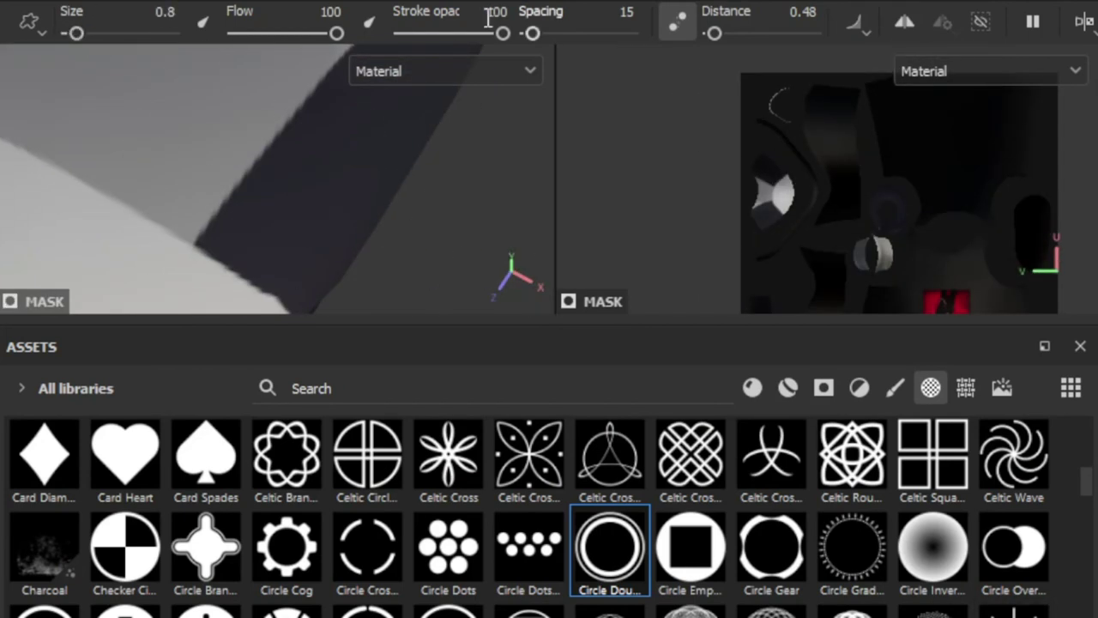
scroll(284, 206, "down", 3)
left_click_drag(343, 178, 416, 279, "alt")
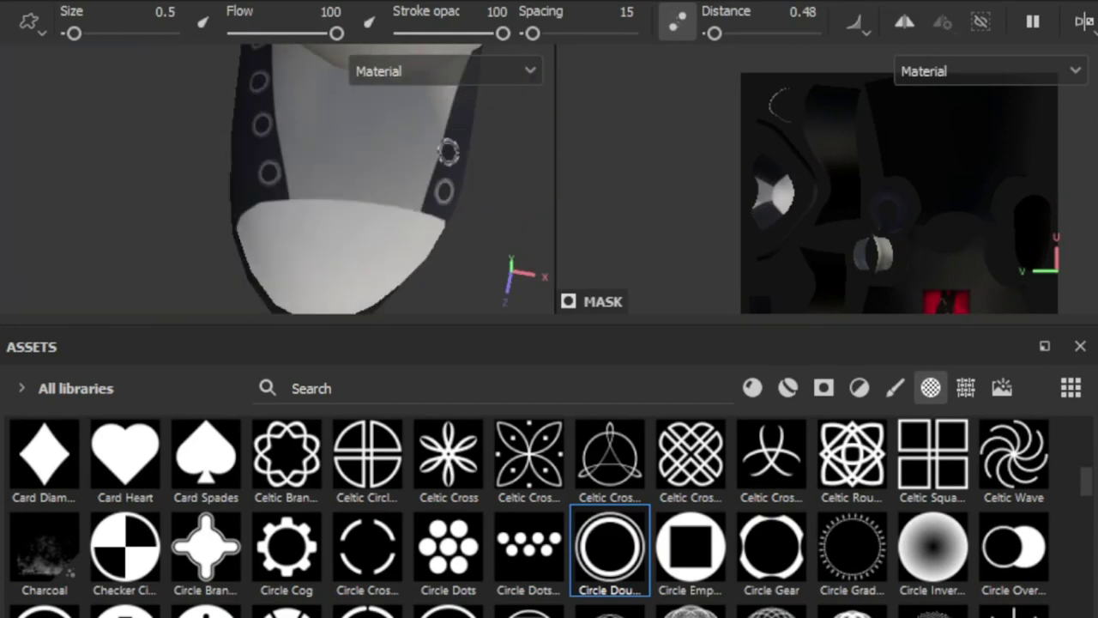
left_click_drag(415, 280, 1077, 559, "alt")
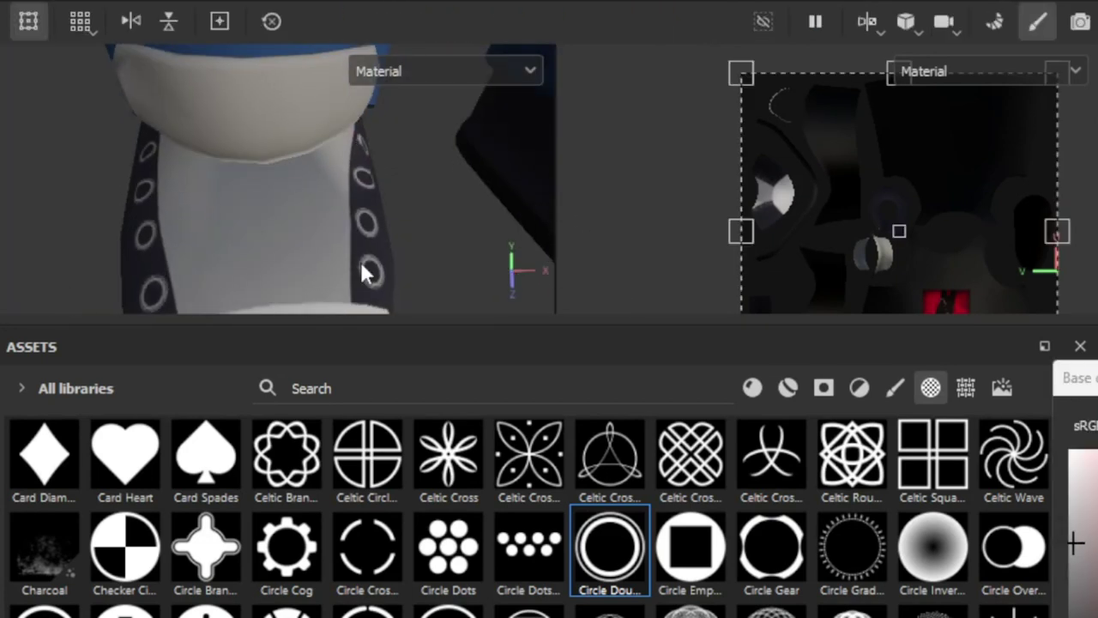
- Return to painting and search the assets for 'disroun' to pick a hard round brush
key("1")
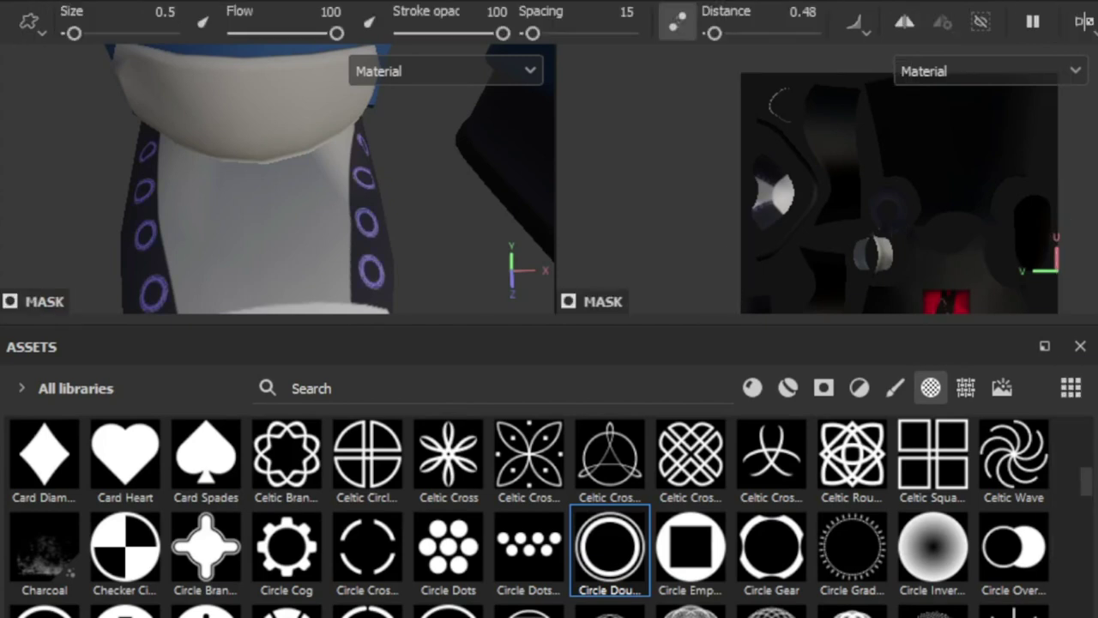
scroll(549, 515, "up", 3)
left_click_drag(350, 184, 749, 368, "alt")
scroll(1082, 500, "down", 5)
left_click(341, 388)
type("disroun")
left_click(933, 459)
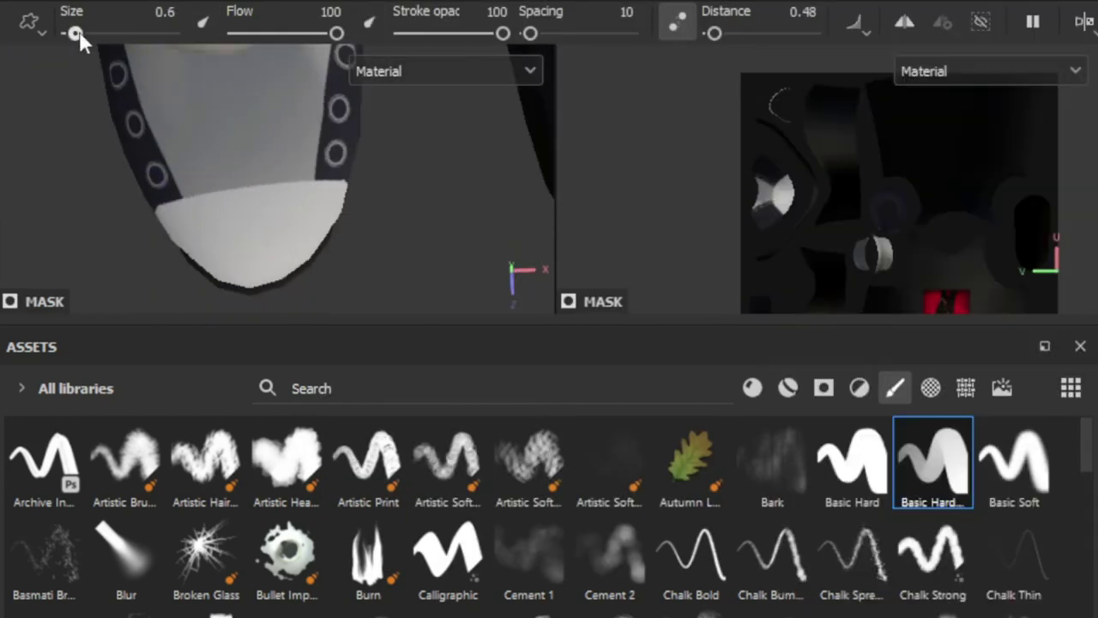
- Thin the brush to about 0.3 and paint crossing purple lace strands between the eyelets
left_click_drag(74, 34, 72, 34)
left_click_drag(128, 152, 258, 152)
left_click_drag(163, 121, 334, 116)
left_click_drag(146, 81, 343, 77)
mouse_move(252, 240)
left_mouse_down("alt")
mouse_move(343, 139)
mouse_move(258, 171)
left_mouse_up("alt")
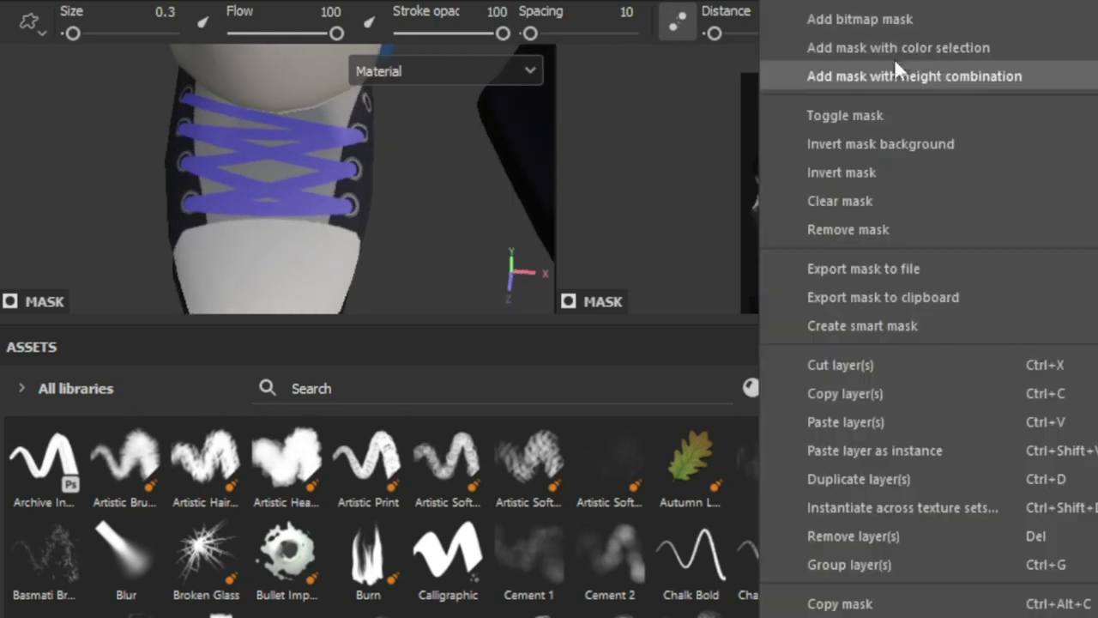
left_click(191, 203, "shift")
mouse_move(352, 169)
left_mouse_down("alt")
mouse_move(294, 199)
mouse_move(397, 140)
mouse_move(392, 208)
left_mouse_up("alt")
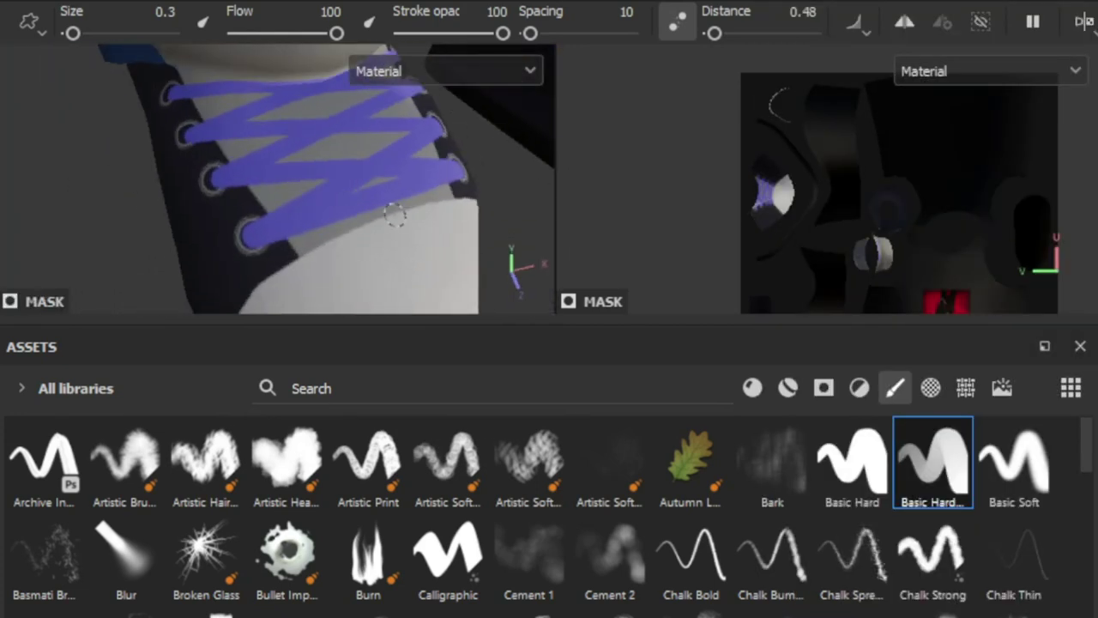
- Turn the second view into a 3D close-up of the lacing; try dark lace outlines and undo them
key("F1")
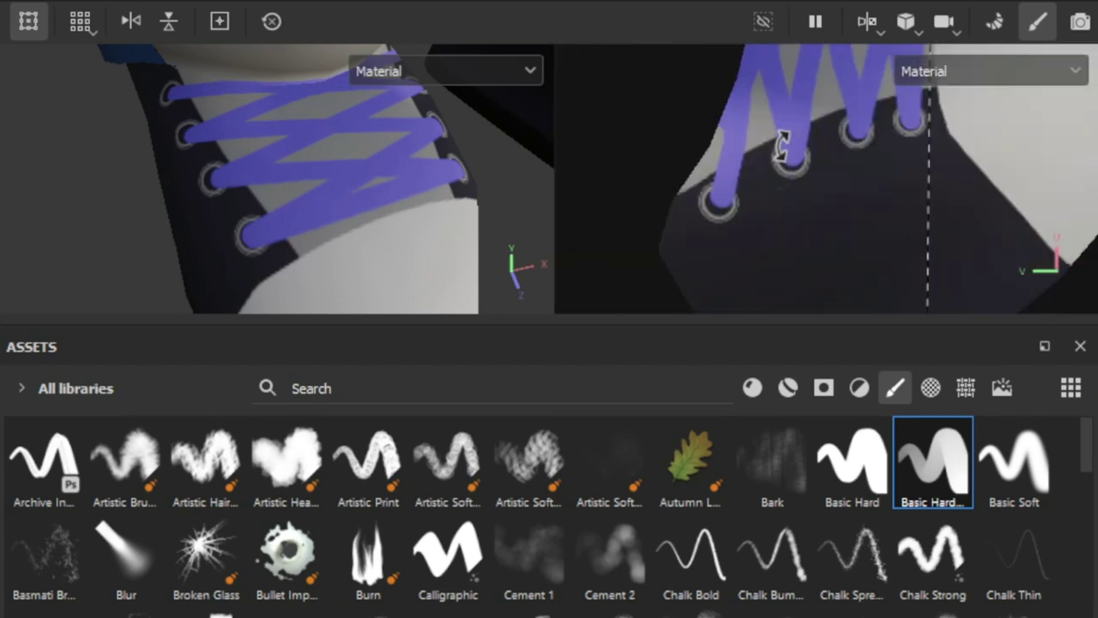
mouse_move(711, 184)
left_mouse_down("alt")
mouse_move(883, 249)
mouse_move(720, 224)
left_mouse_up("alt")
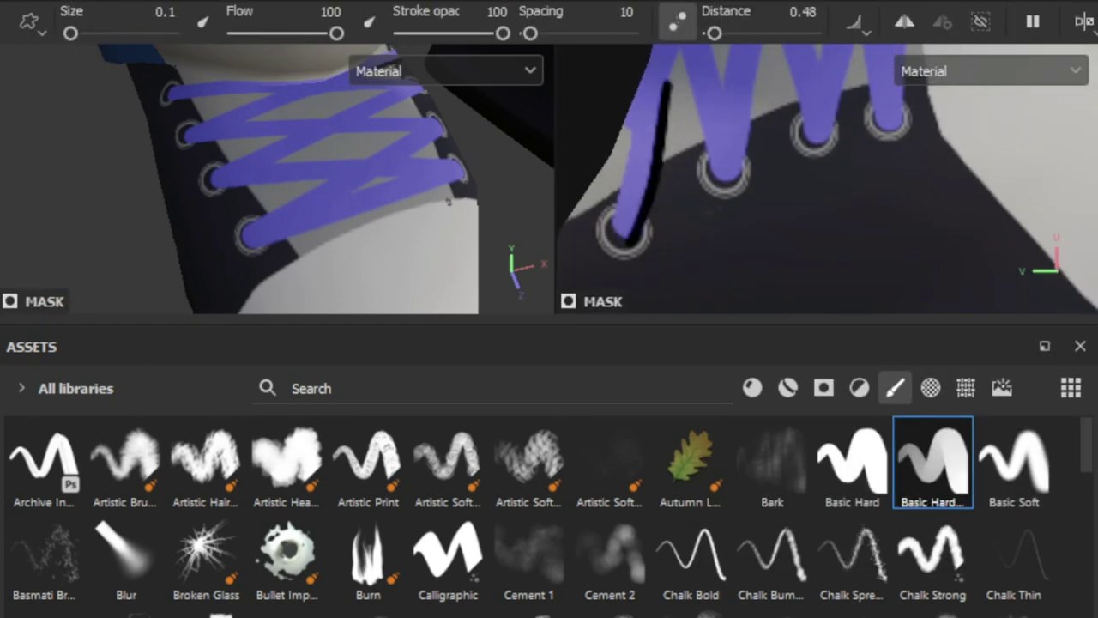
key("f")
left_click_drag(747, 182, 772, 69)
scroll(772, 172, "up", 5)
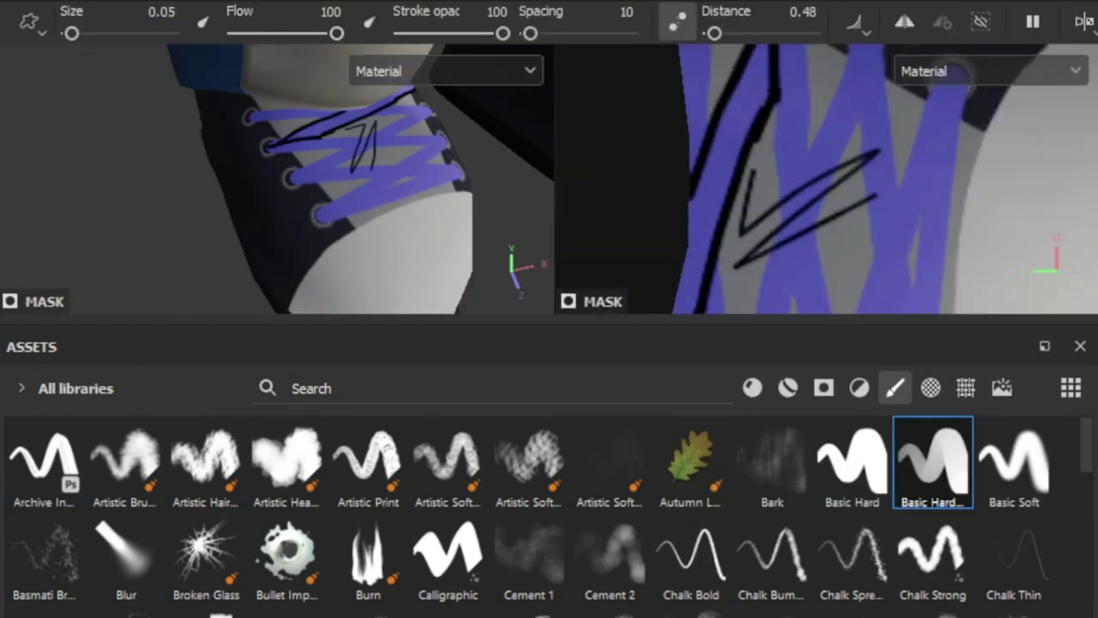
key("ctrl+z")
left_click_drag(959, 76, 684, 159, "alt")
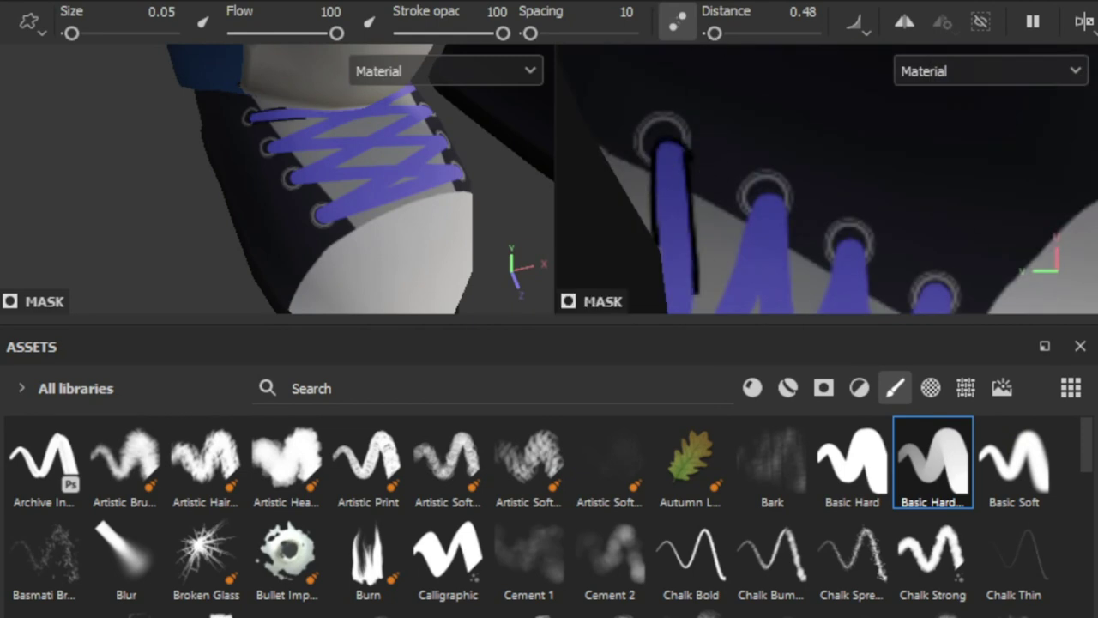
mouse_move(394, 202)
left_mouse_down("alt")
mouse_move(426, 212)
mouse_move(394, 172)
left_mouse_up("alt")
scroll(331, 128, "up", 3)
mouse_move(290, 147)
left_mouse_down()
mouse_move(320, 123)
mouse_move(303, 252)
left_mouse_up()
key("ctrl+z")
scroll(776, 104, "up", 3)
- Orbit the close-up around the laces to inspect them, then frame the whole lacing and character
mouse_move(776, 104)
left_mouse_down("alt")
mouse_move(730, 89)
mouse_move(694, 173)
left_mouse_up("alt")
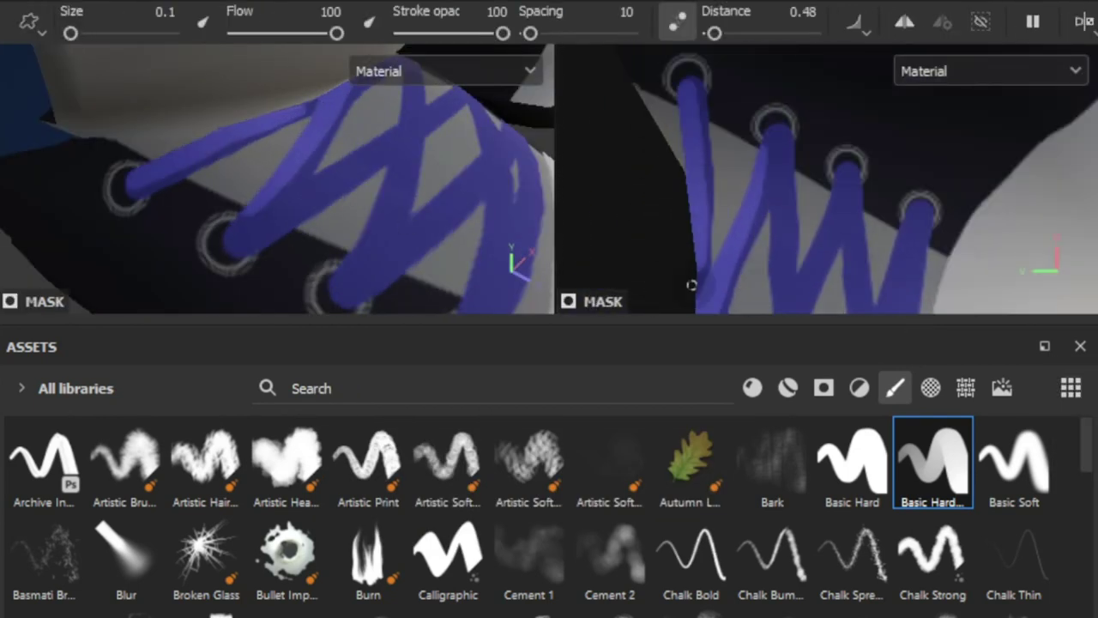
mouse_move(763, 176)
left_mouse_down("alt")
mouse_move(747, 103)
mouse_move(760, 61)
mouse_move(676, 152)
left_mouse_up("alt")
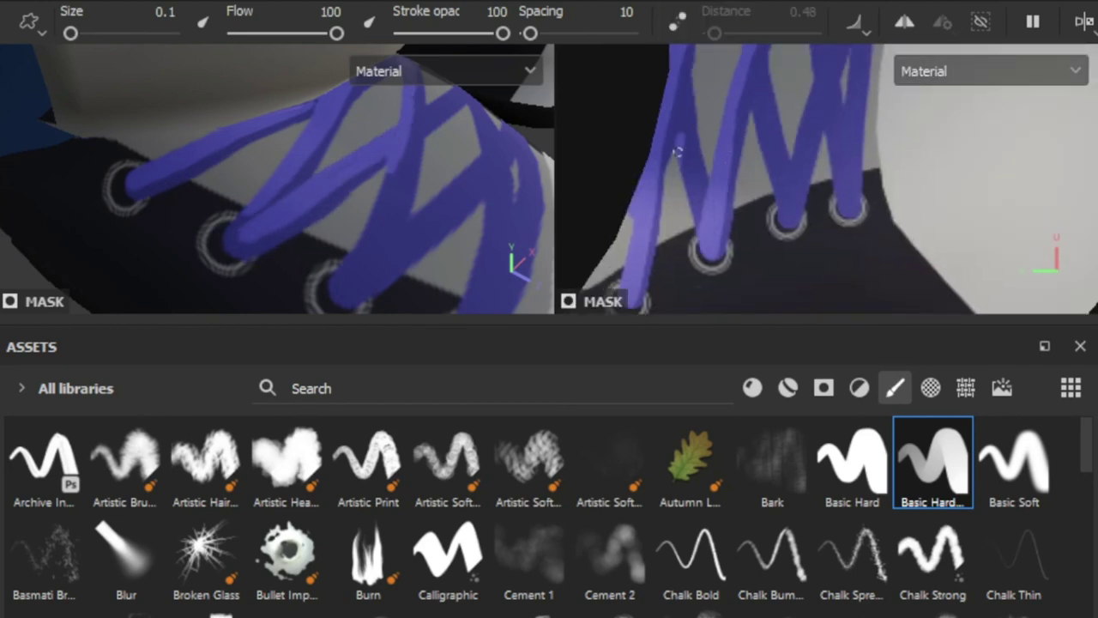
left_click_drag(767, 127, 770, 231, "alt")
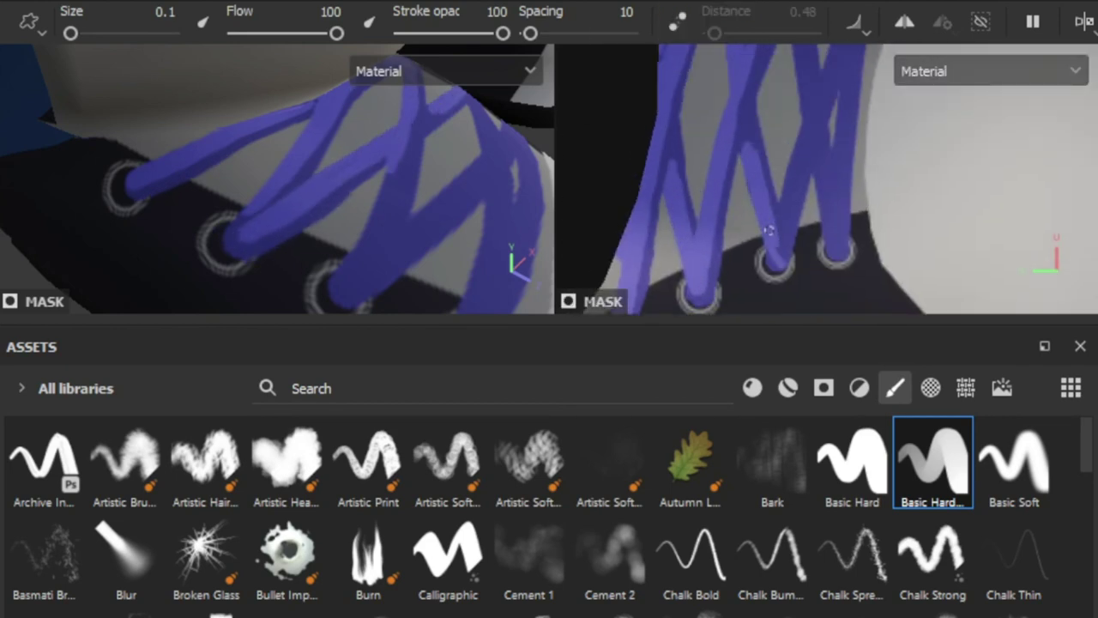
mouse_move(746, 157)
left_mouse_down("alt")
mouse_move(676, 213)
mouse_move(728, 114)
left_mouse_up("alt")
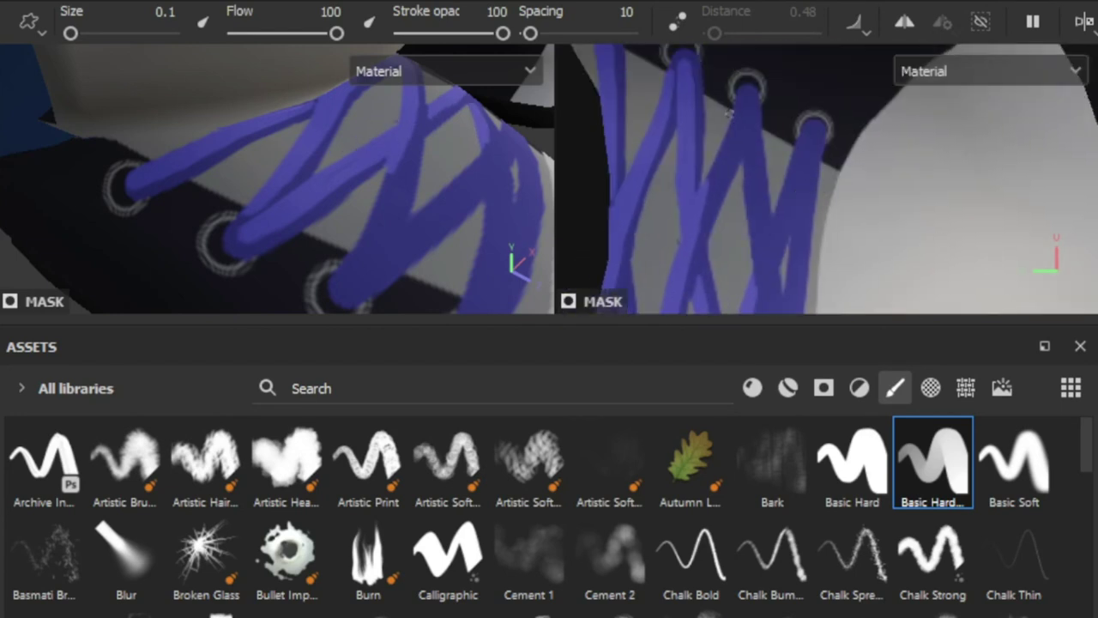
left_click_drag(841, 111, 712, 186, "alt")
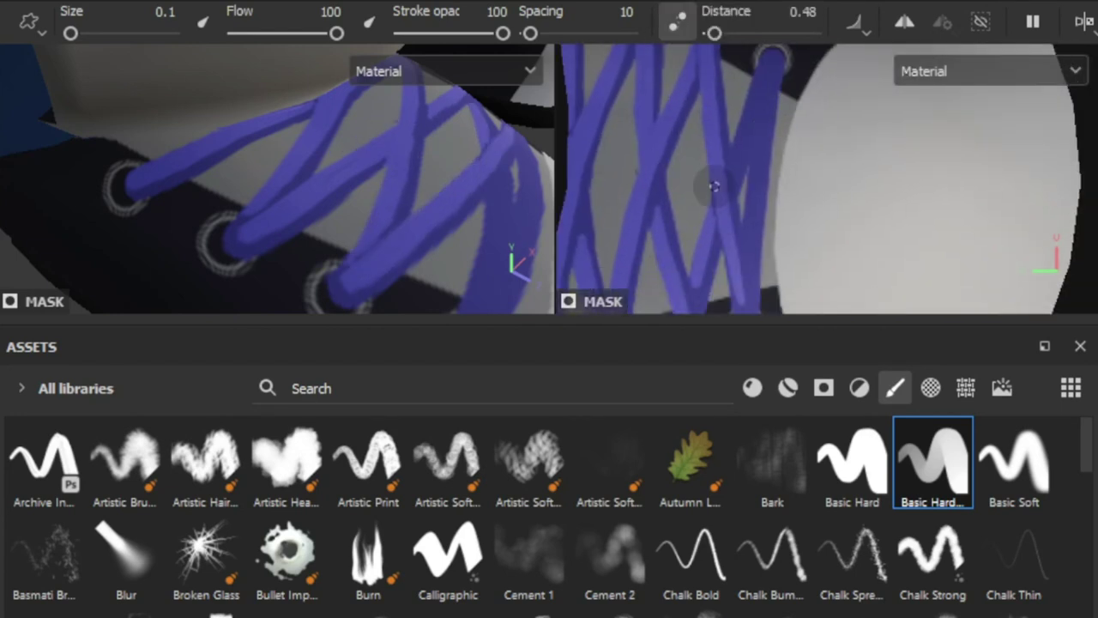
left_click_drag(800, 195, 736, 175, "alt")
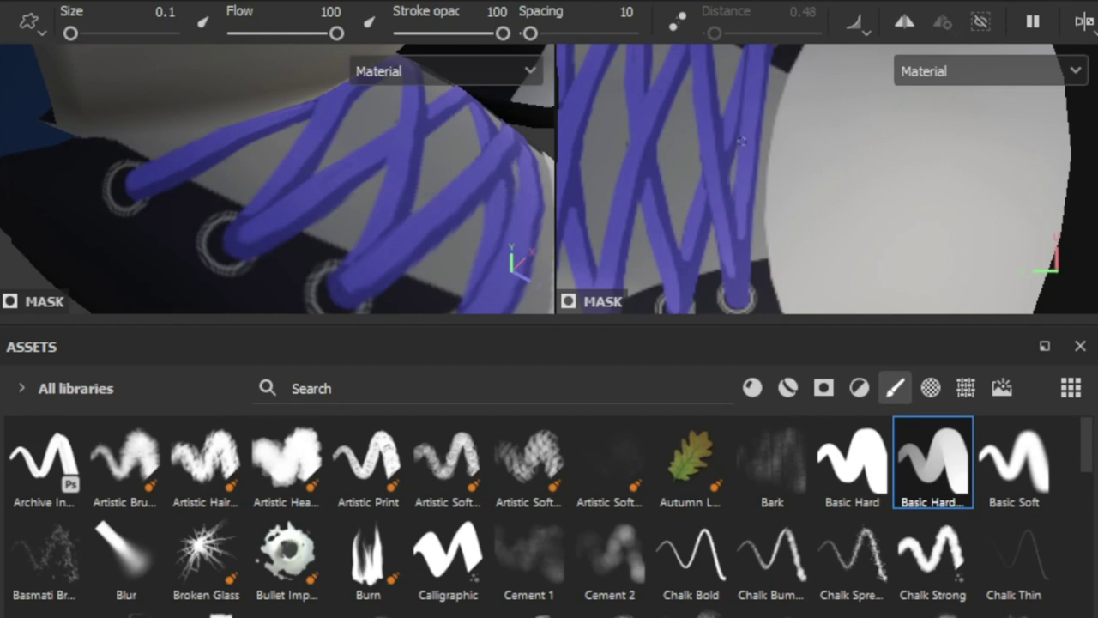
key("f")
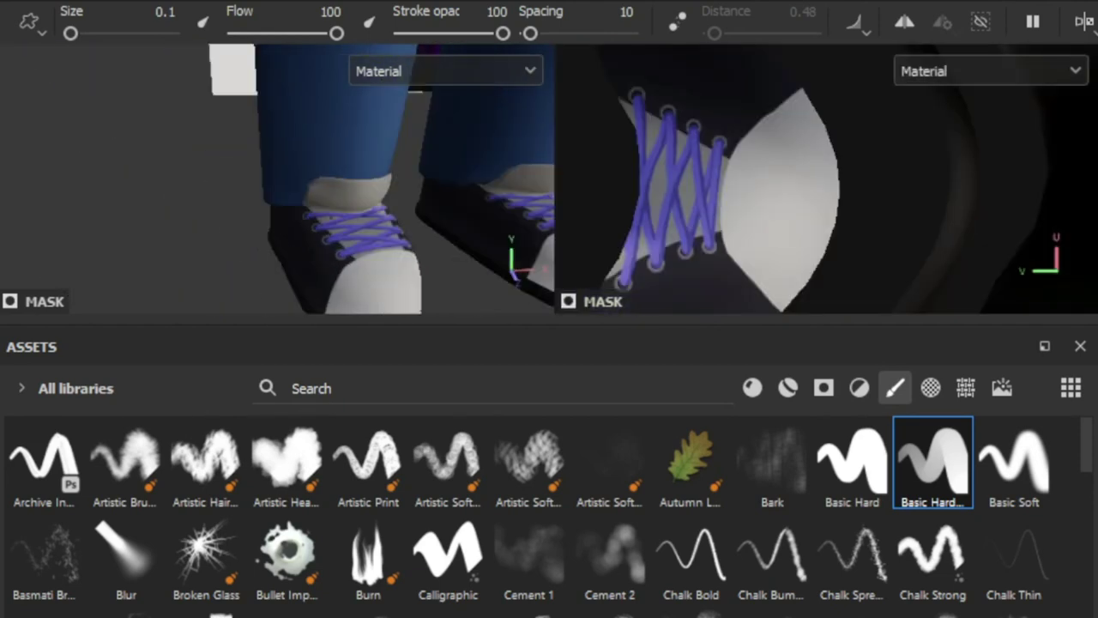
left_click_drag(473, 243, 514, 243, "alt")
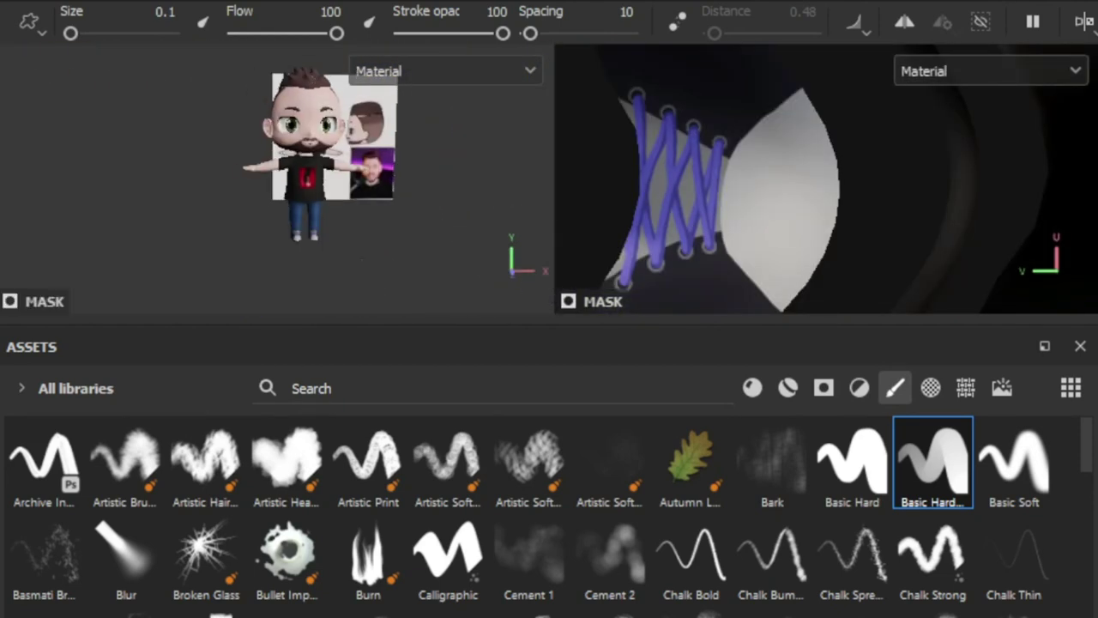